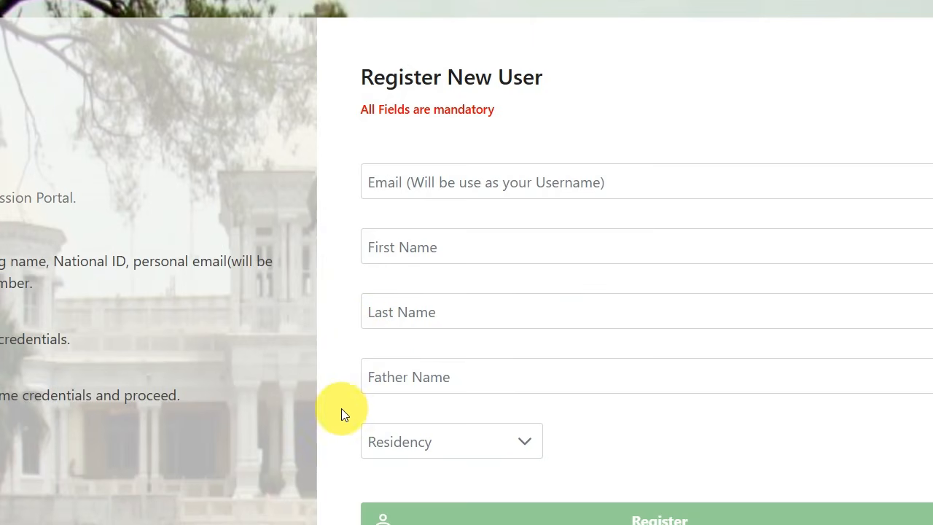
- Set the residency to Pakistani in the new user registration form and go on to the CNIC and mobile number fields
click(446, 444)
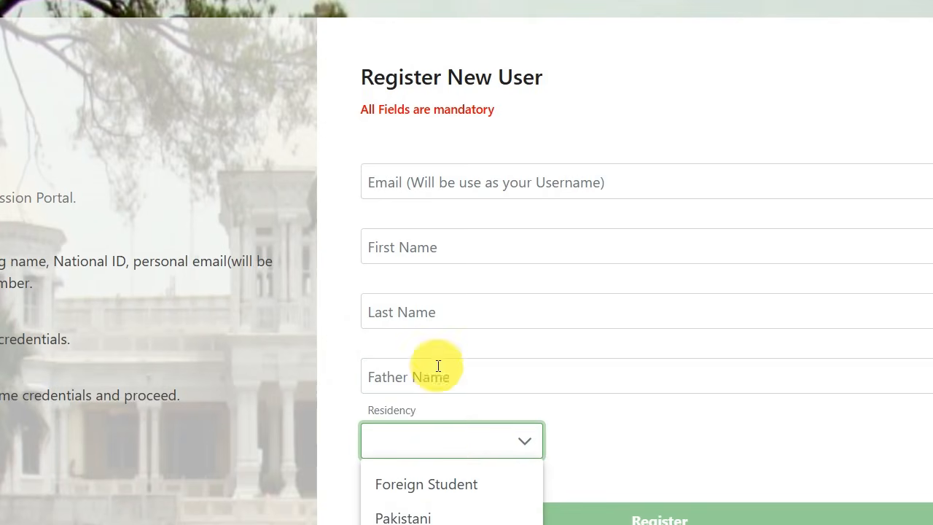
scroll(438, 366, down, 2)
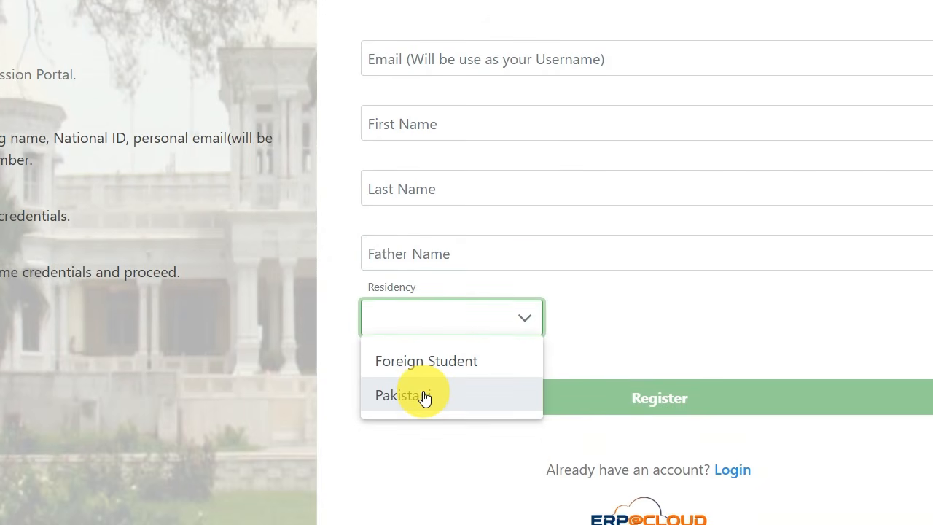
click(425, 397)
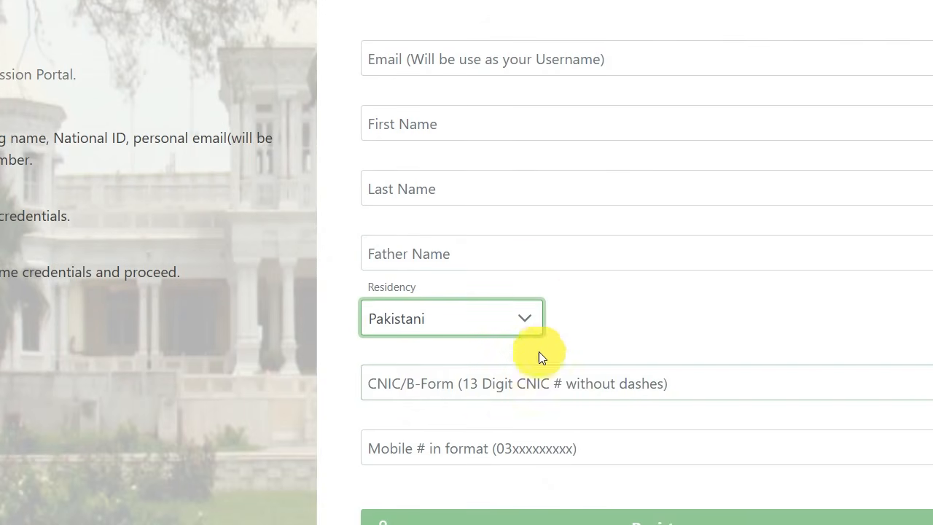
scroll(566, 309, down, 2)
scroll(566, 306, down, 1)
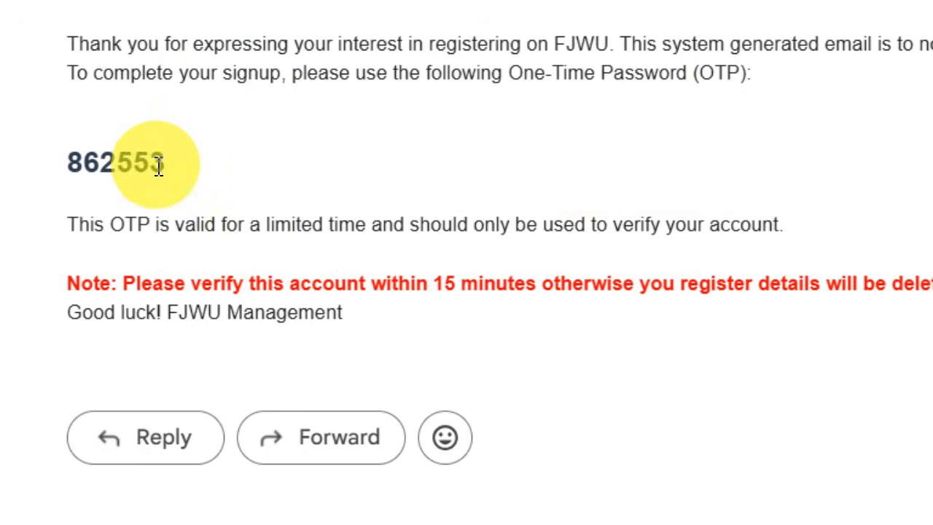
- Copy the one-time password from the verification email and enter it in the registration's OTP field
drag(51, 159, 191, 169)
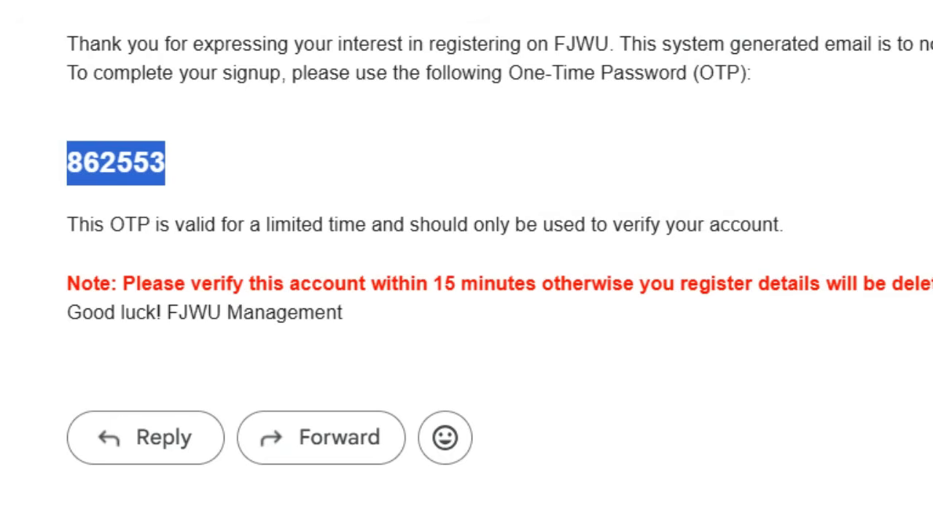
click(737, 2)
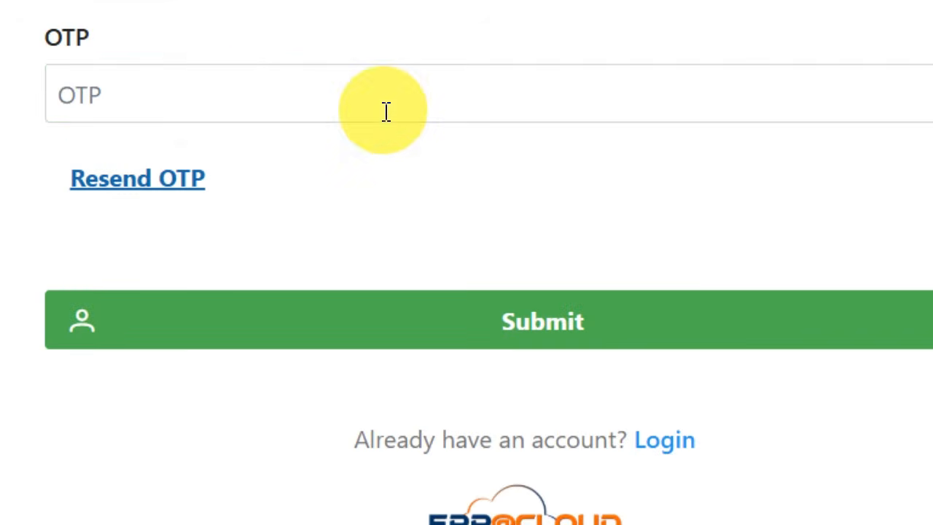
click(219, 100)
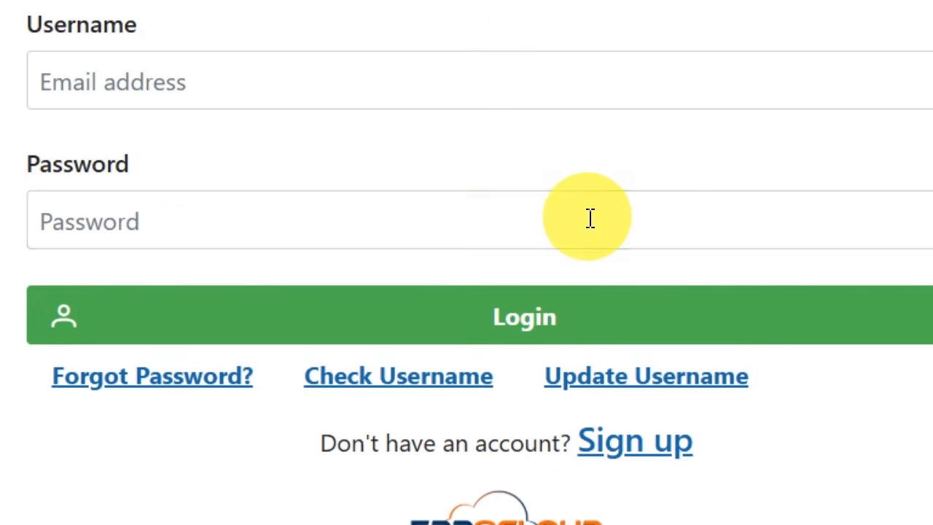
- Log in to the admission portal with the account's username and password, and look through the profile dashboard
click(585, 218)
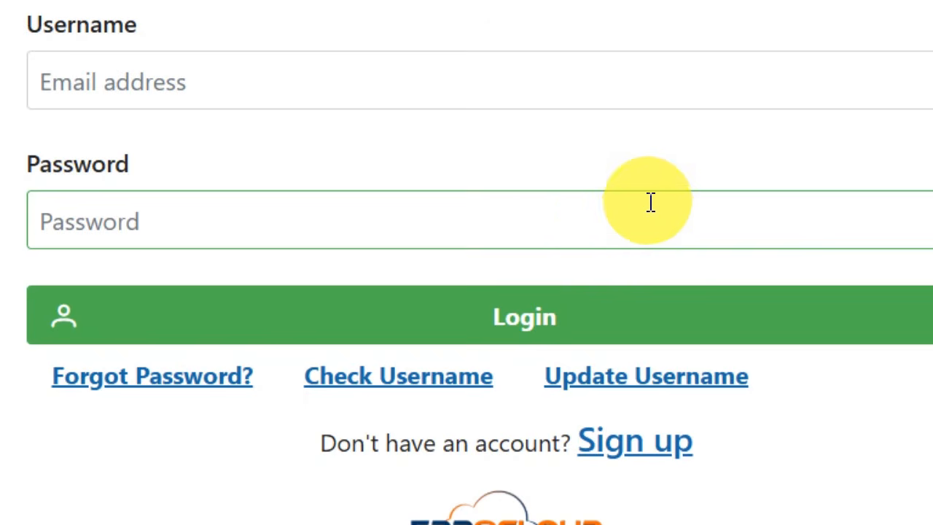
click(731, 1)
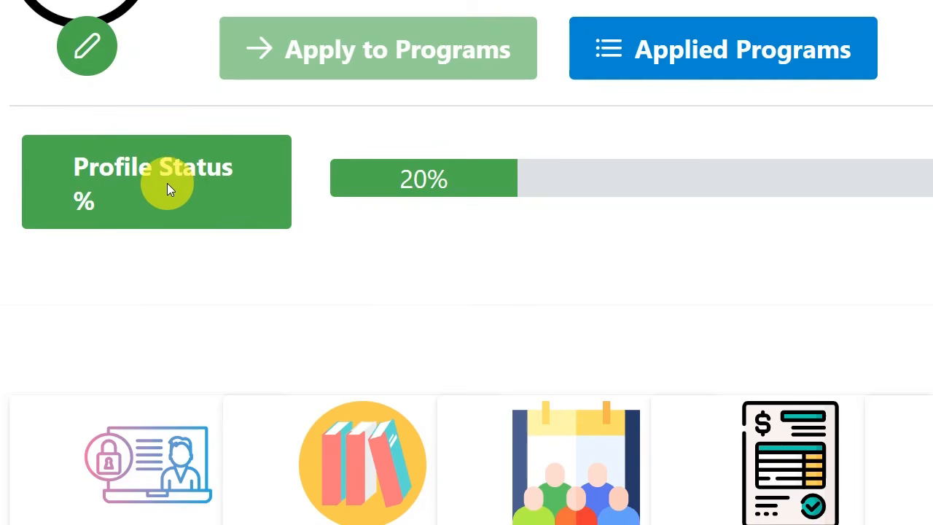
scroll(169, 183, down, 3)
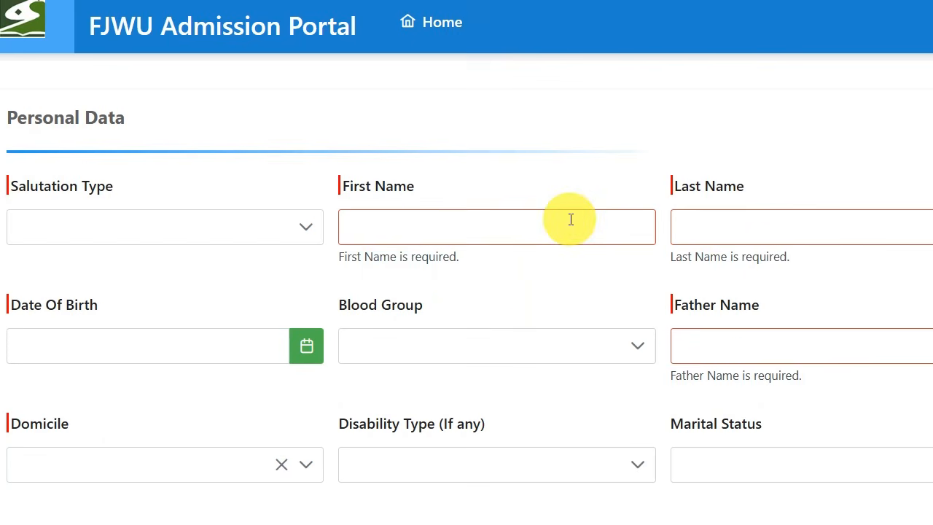
- Set the salutation type to Ms. in the Personal Data section
click(130, 226)
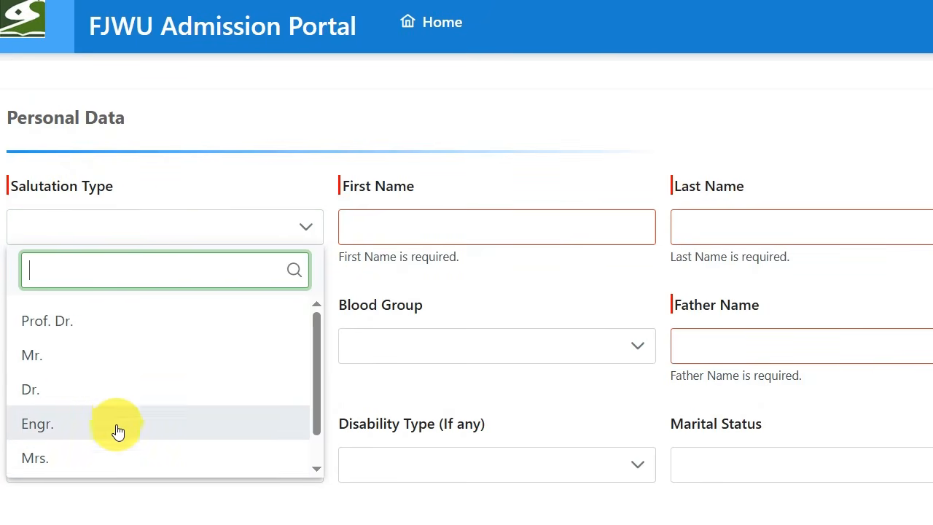
scroll(119, 424, down, 1)
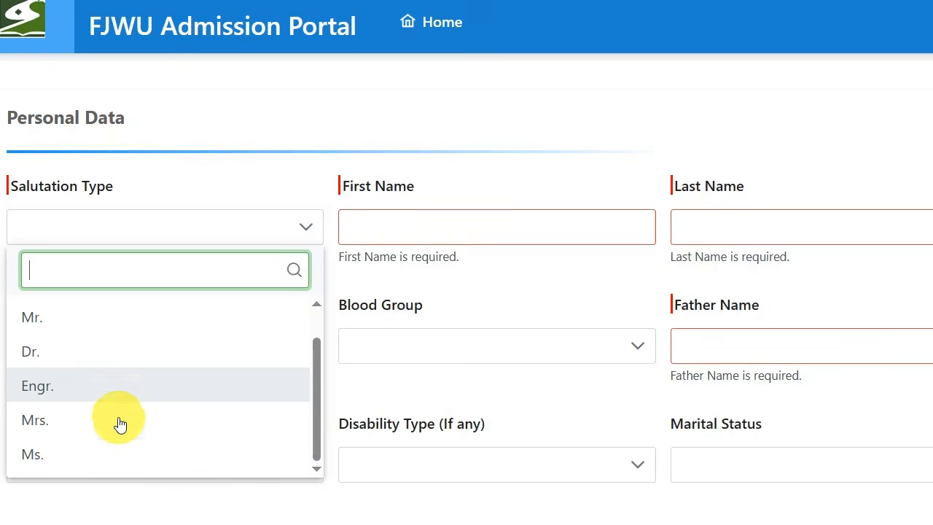
click(98, 459)
- Review the name fields, gender options, and the Identities, Communications and Addresses sections of the personal profile form
drag(365, 188, 342, 187)
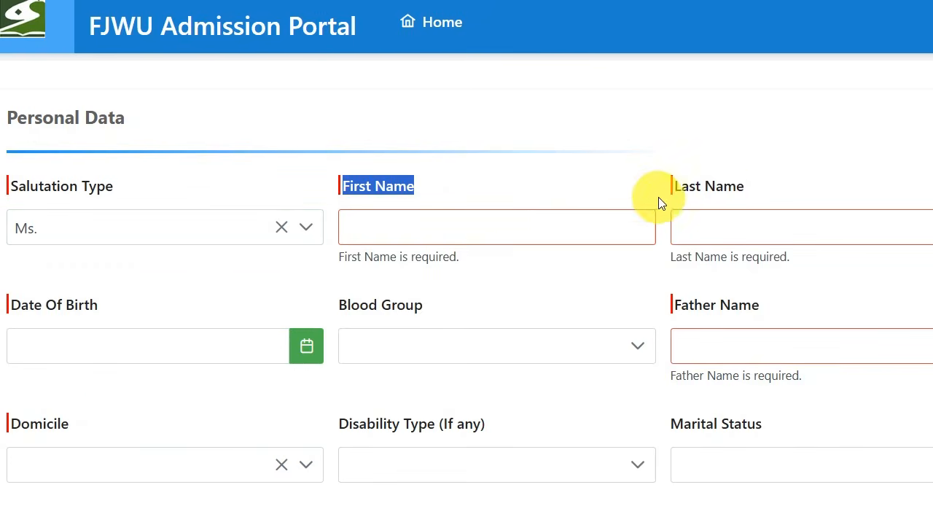
drag(756, 186, 675, 186)
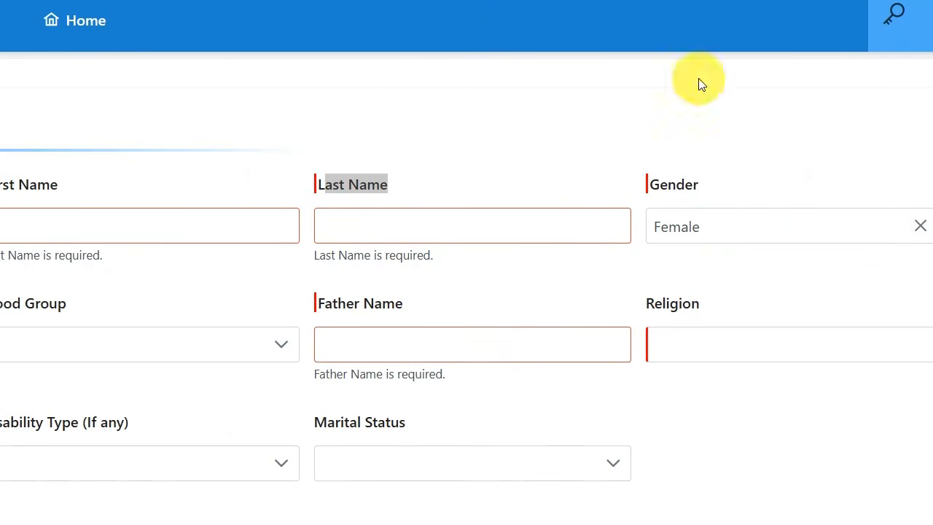
click(720, 241)
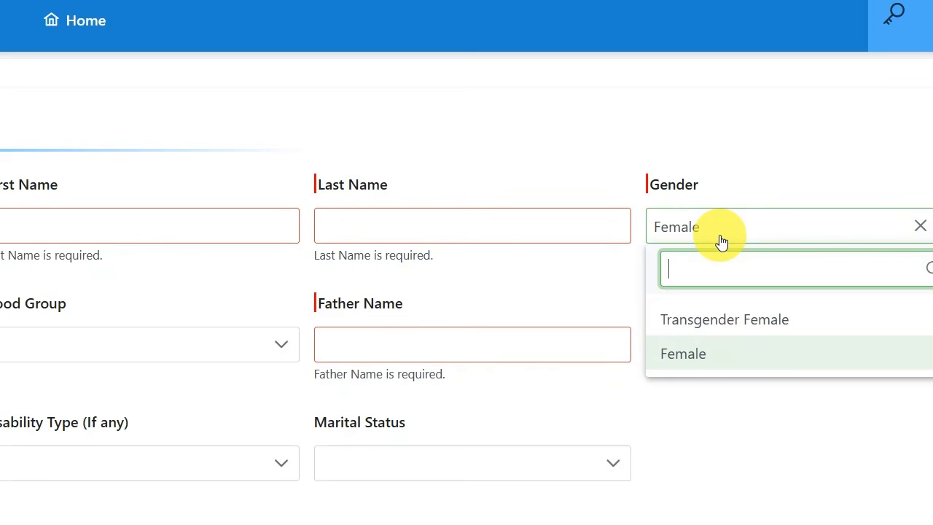
click(719, 236)
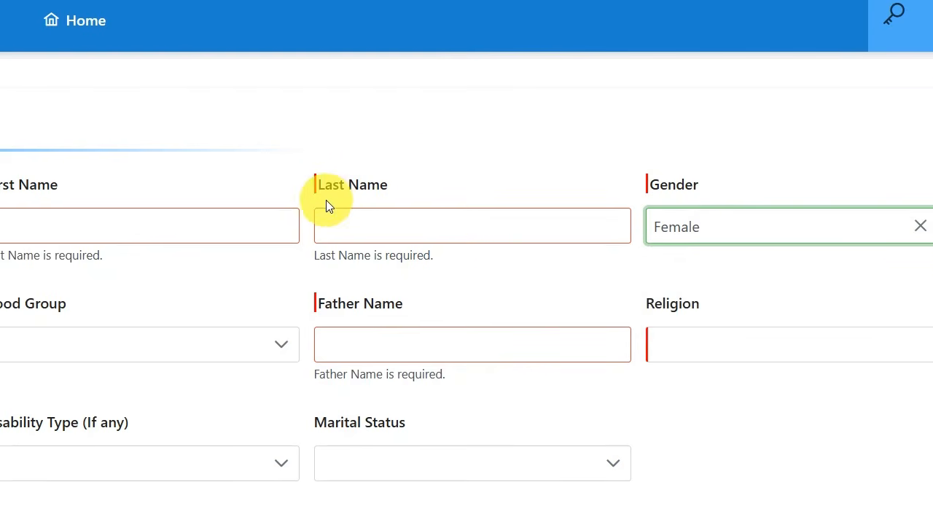
scroll(326, 201, down, 3)
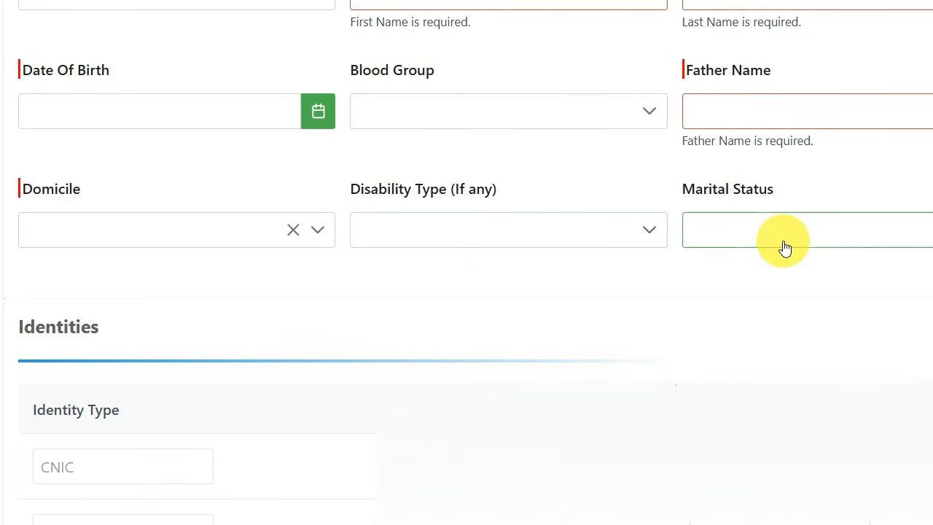
scroll(785, 248, down, 9)
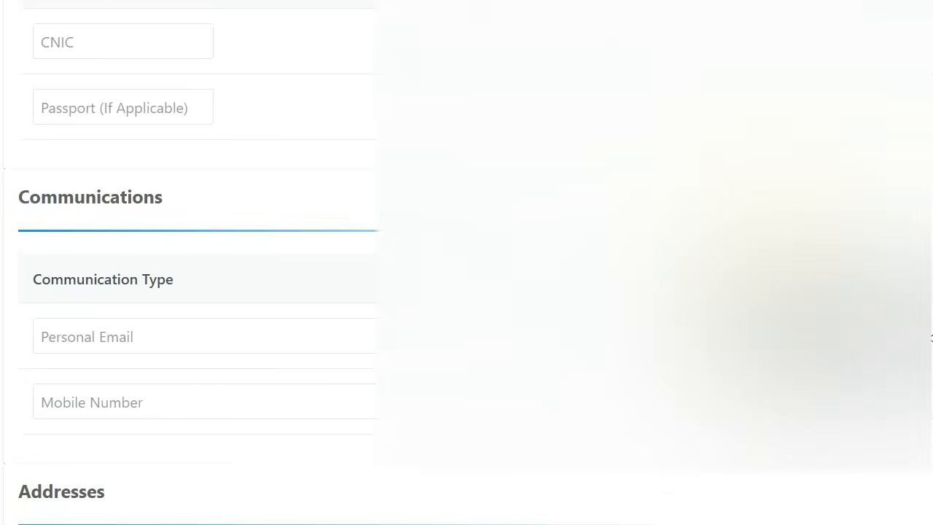
drag(178, 65, 42, 64)
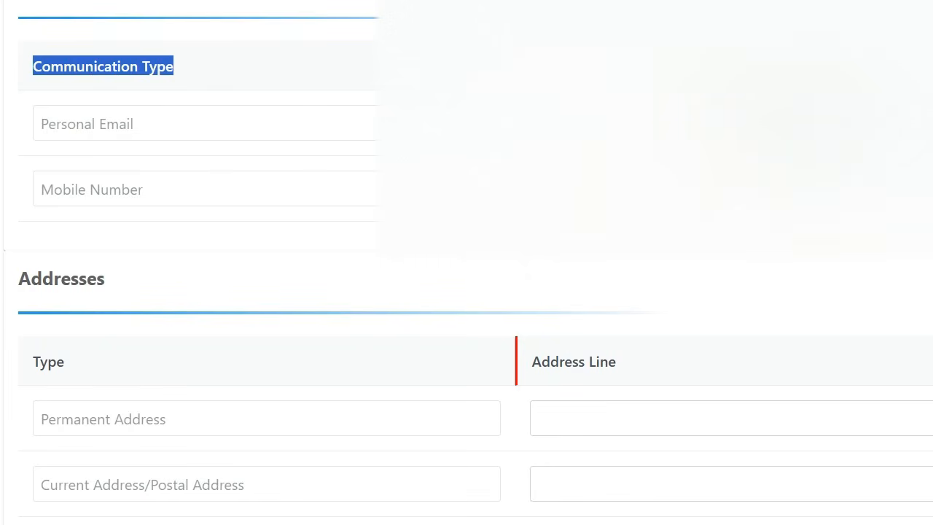
scroll(200, 404, down, 1)
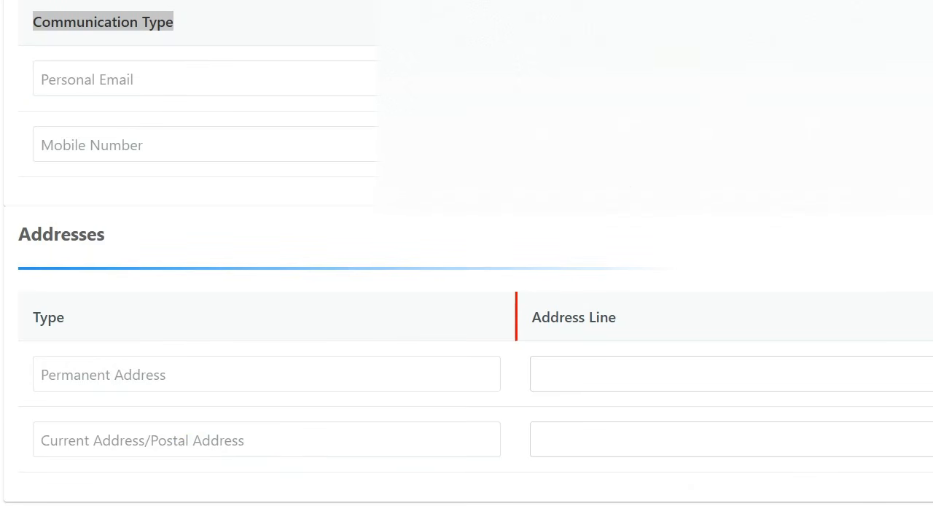
scroll(300, 225, down, 10)
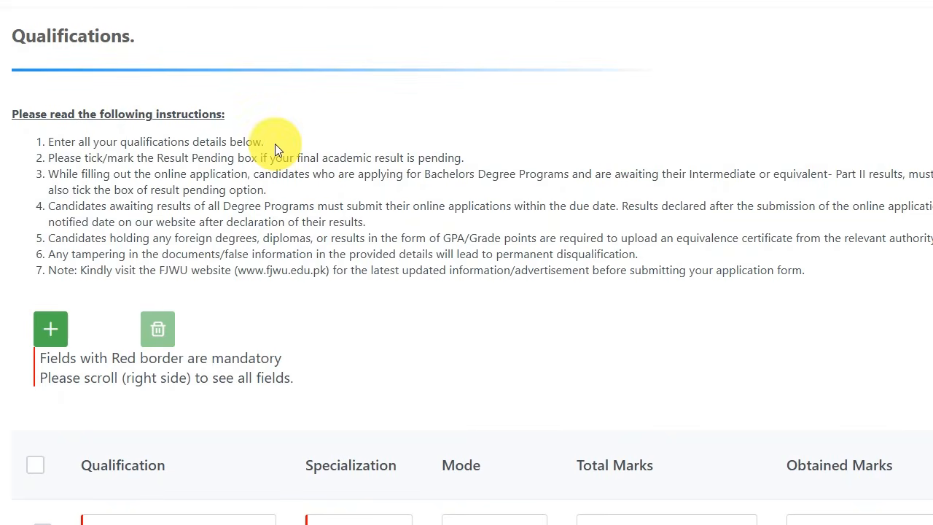
- Set the Matric or Equivalent qualification's specialization to Science (Biology) and its mode to Regular Full Time
scroll(275, 146, down, 2)
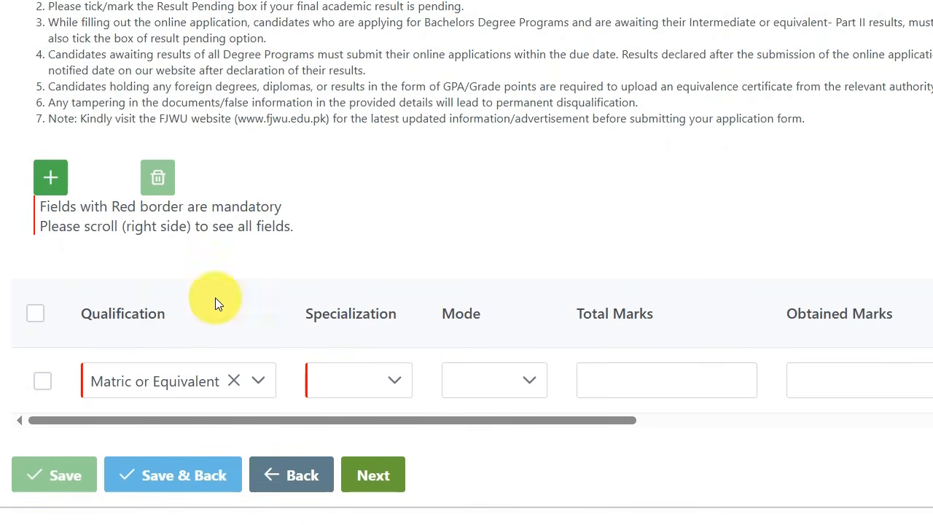
click(193, 391)
click(189, 388)
click(378, 381)
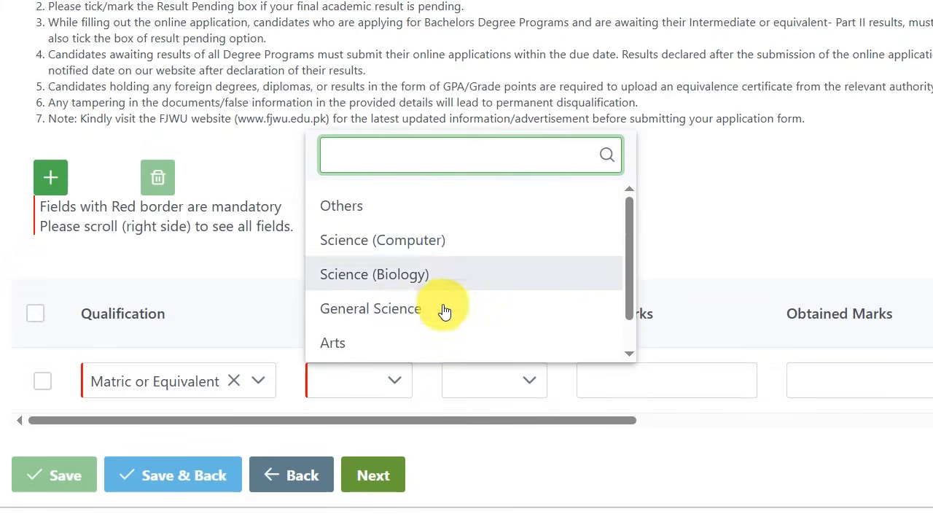
scroll(448, 291, down, 1)
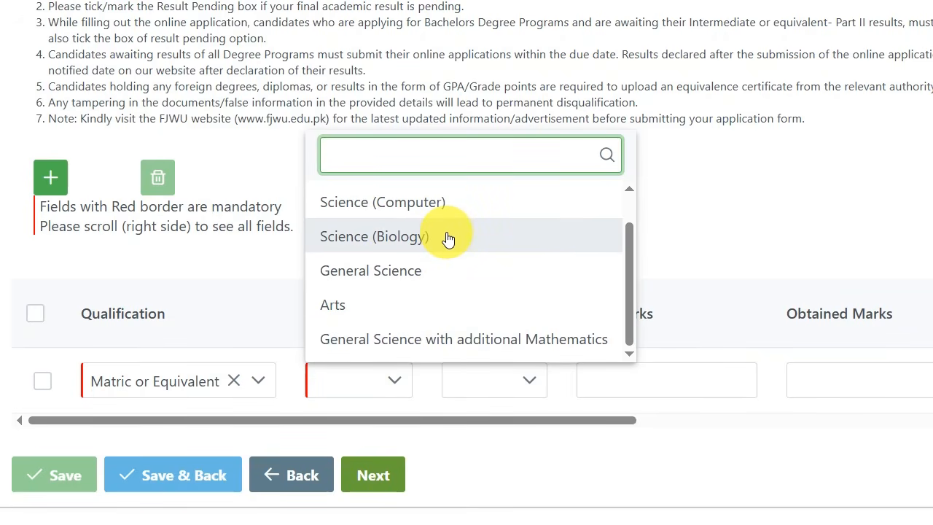
click(448, 239)
click(597, 381)
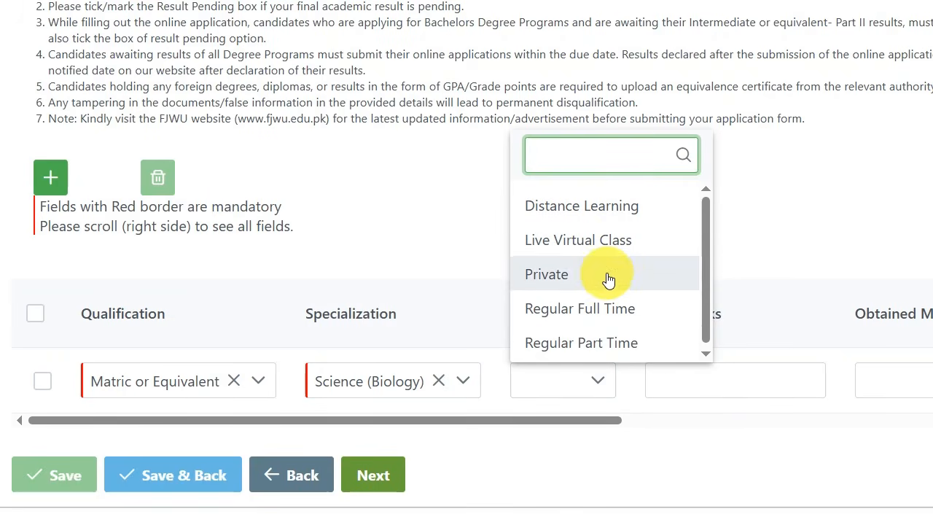
click(631, 306)
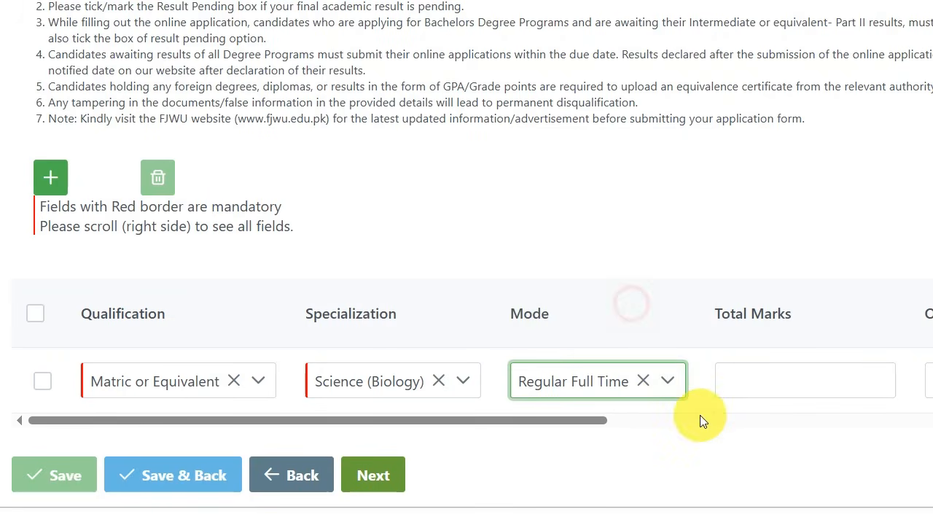
- Enter 1100 total marks and 1012 obtained marks for the matric qualification, and set its division to 1st
click(798, 382)
text(1100)
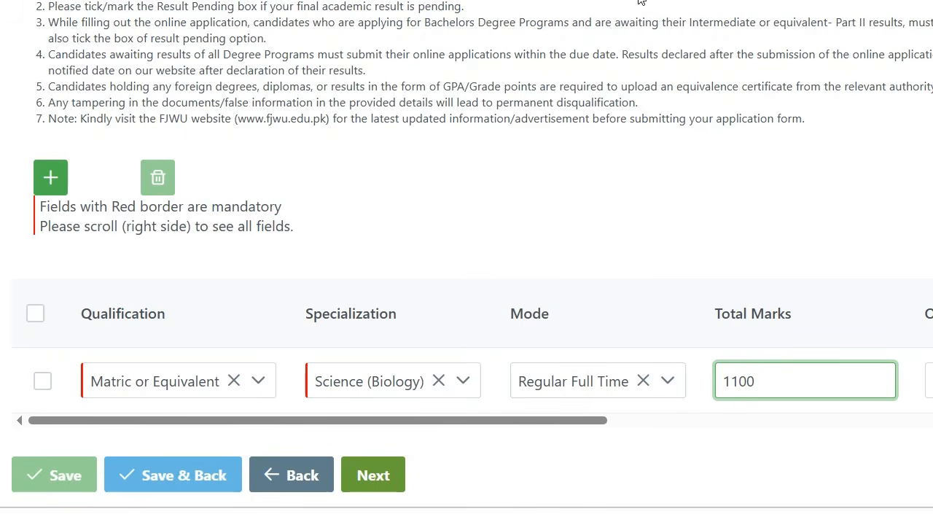
click(657, 394)
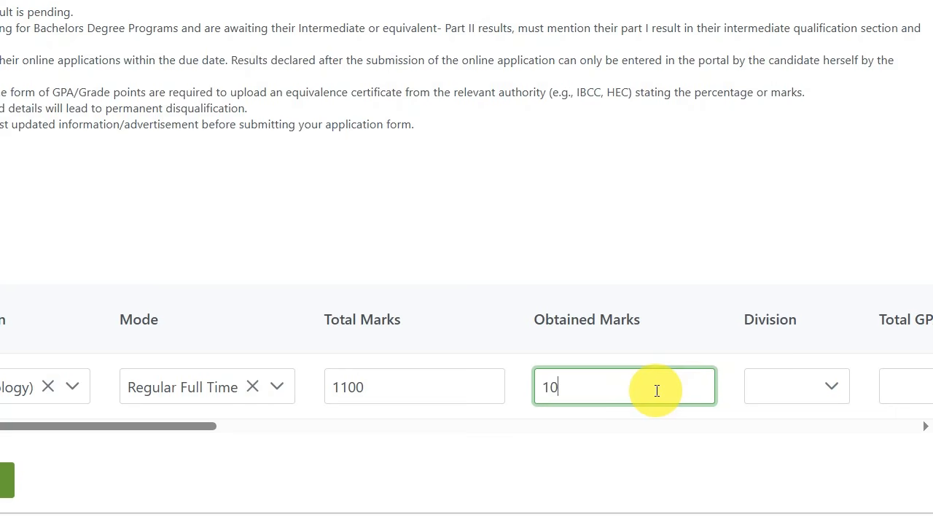
click(803, 397)
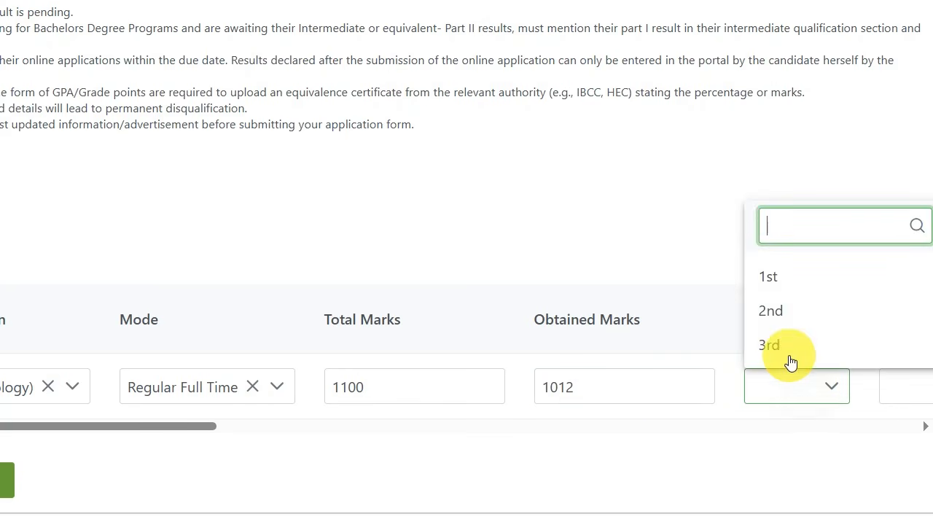
click(790, 277)
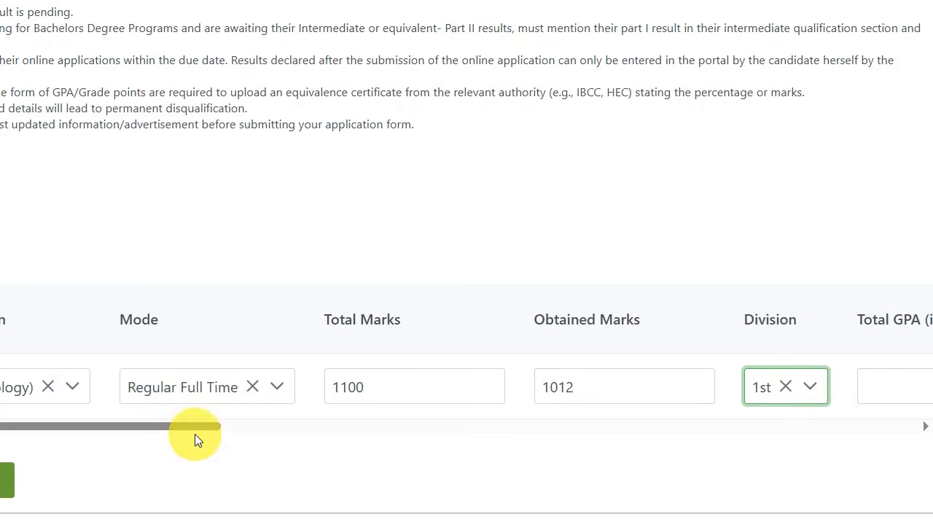
- Set Result Pending to No for the matric qualification
drag(193, 426, 631, 427)
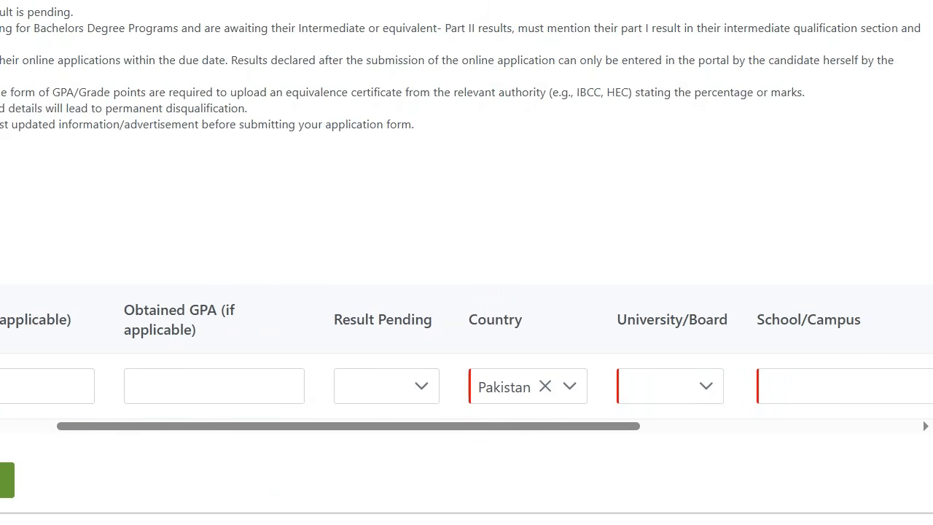
click(421, 394)
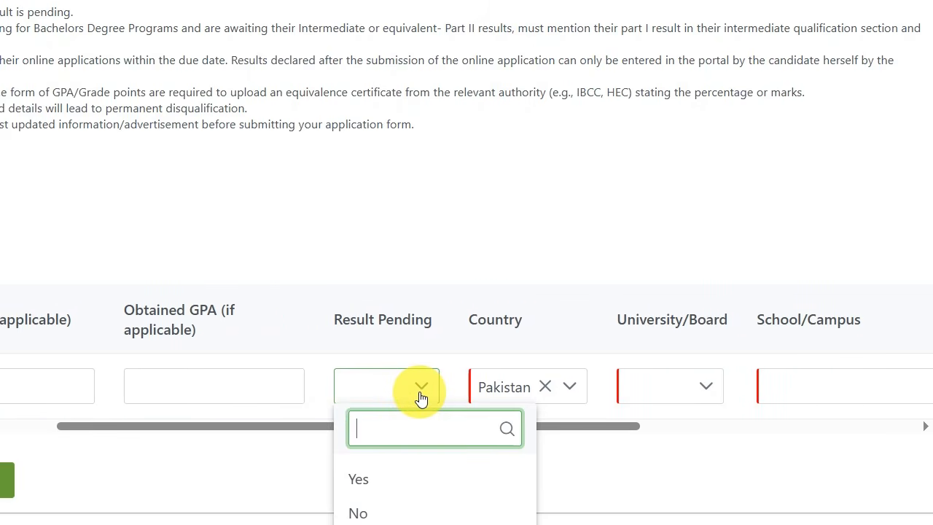
click(387, 508)
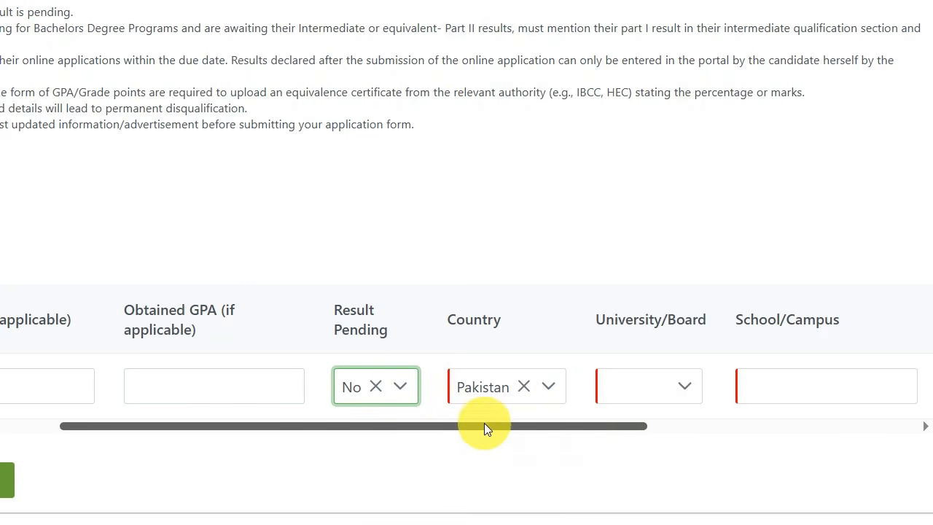
- Set the matric qualification's University/Board to BISE D G KHAN
drag(487, 427, 658, 429)
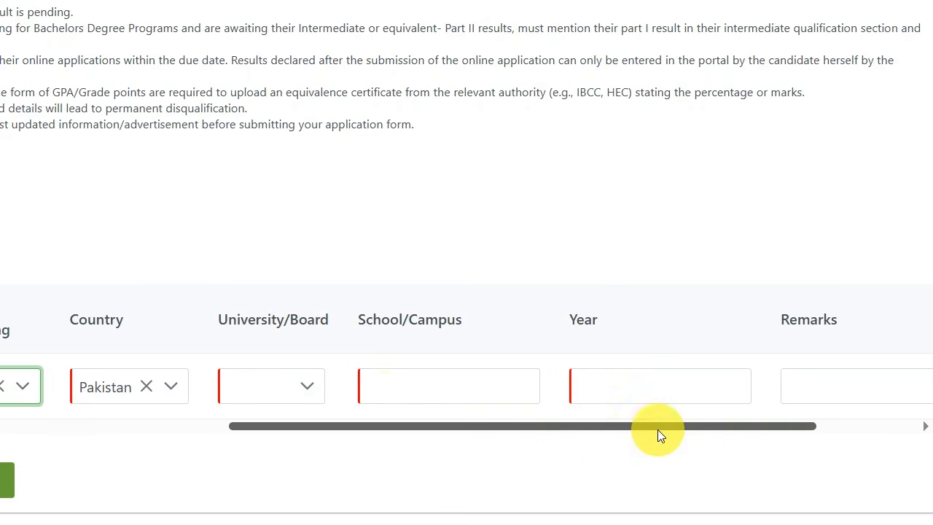
click(306, 384)
text(bise)
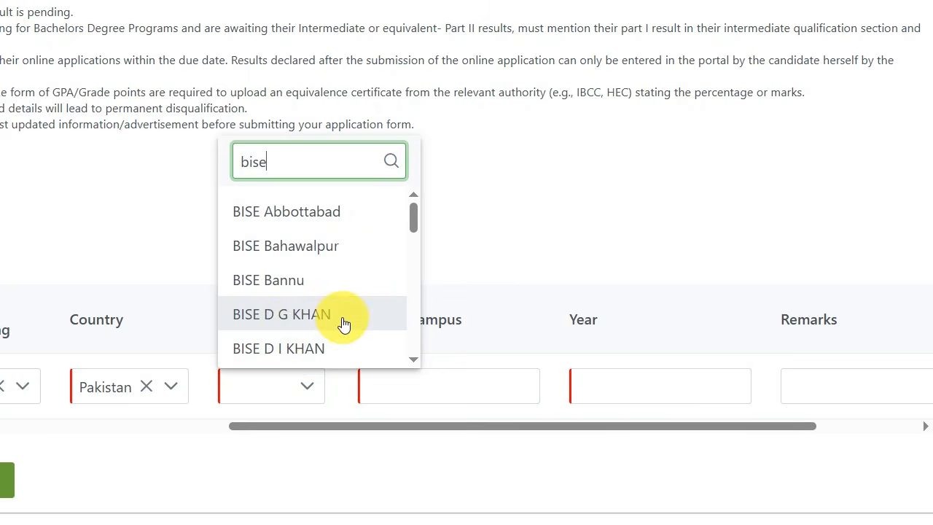
click(290, 331)
- Enter School/Campus "cfgc fghf g", year 2023 and remarks "fhf" for the matric qualification, and save the record
drag(546, 431, 641, 430)
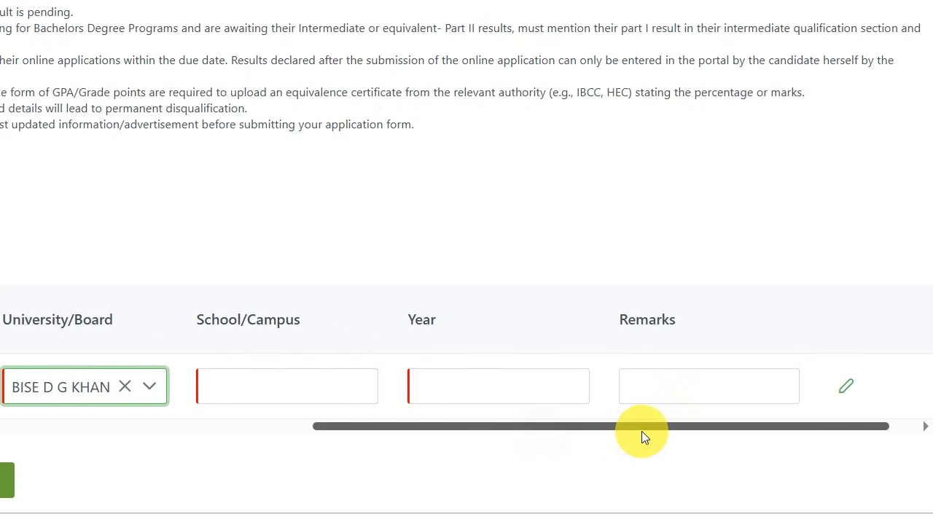
click(319, 391)
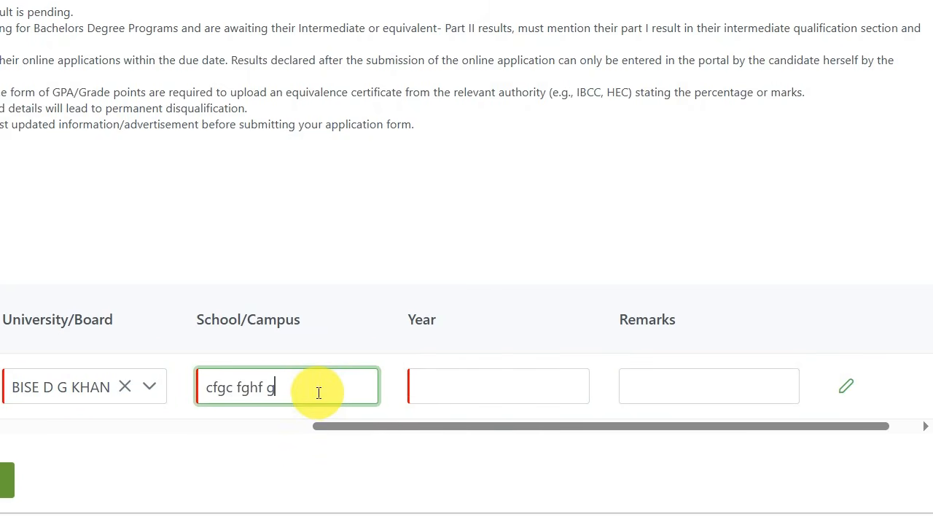
click(466, 390)
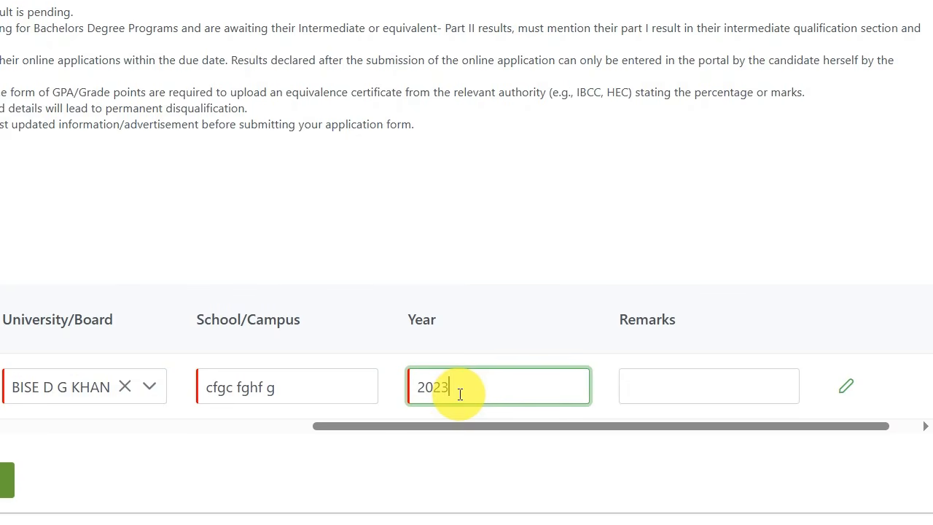
click(689, 397)
text(f)
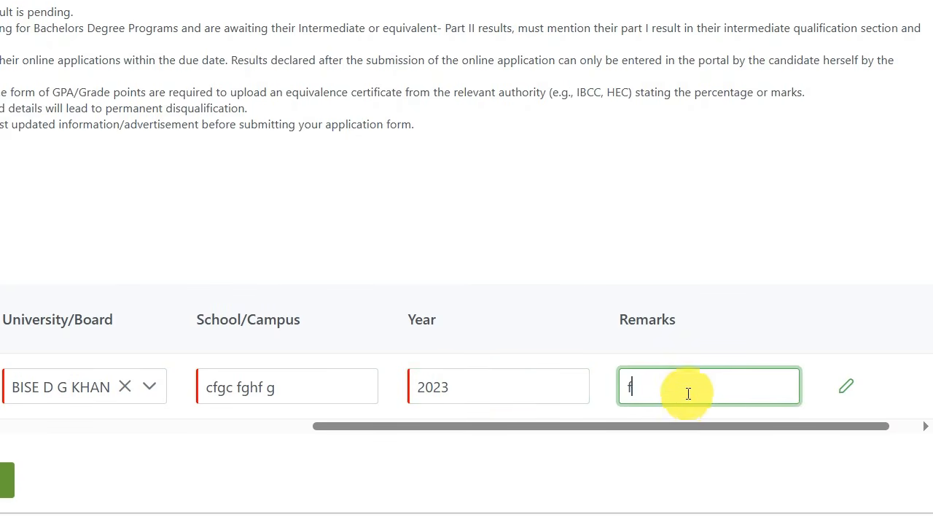
text(hf)
drag(621, 429, 0, 430)
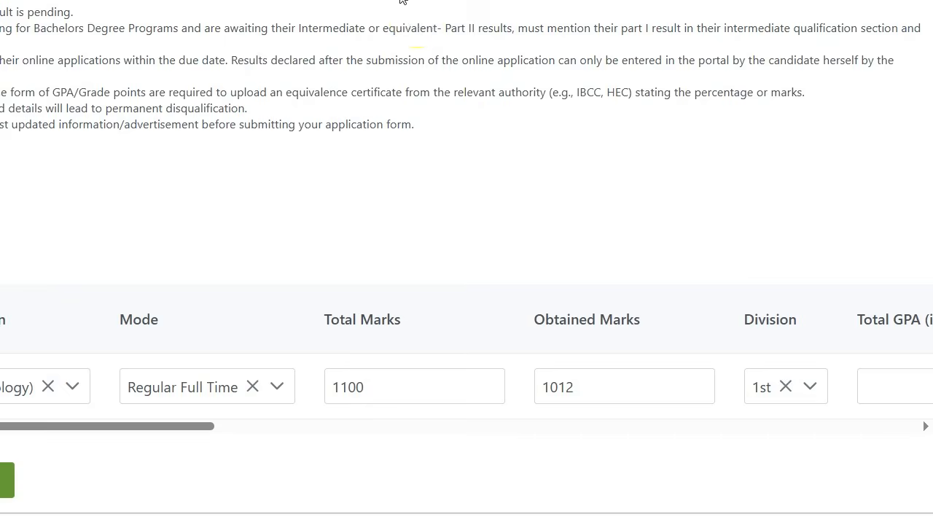
click(61, 459)
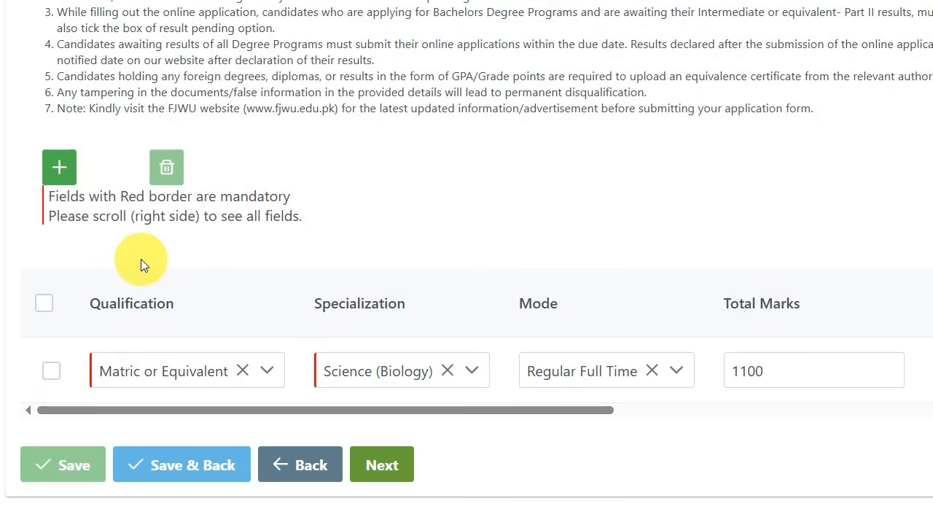
- Add an Intermediate or Equivalent qualification with specialization FSc. pre-Engineering and mode of study Regular Full Time, and save it
click(56, 167)
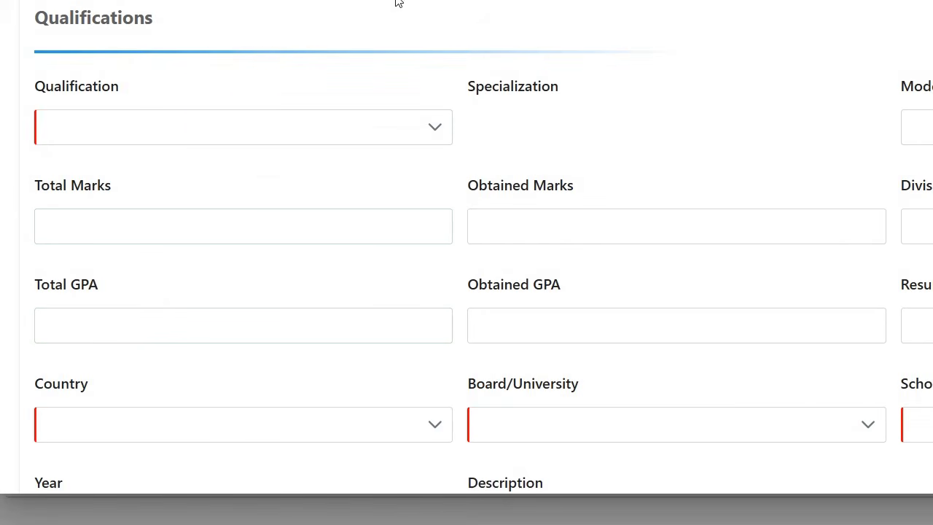
click(269, 129)
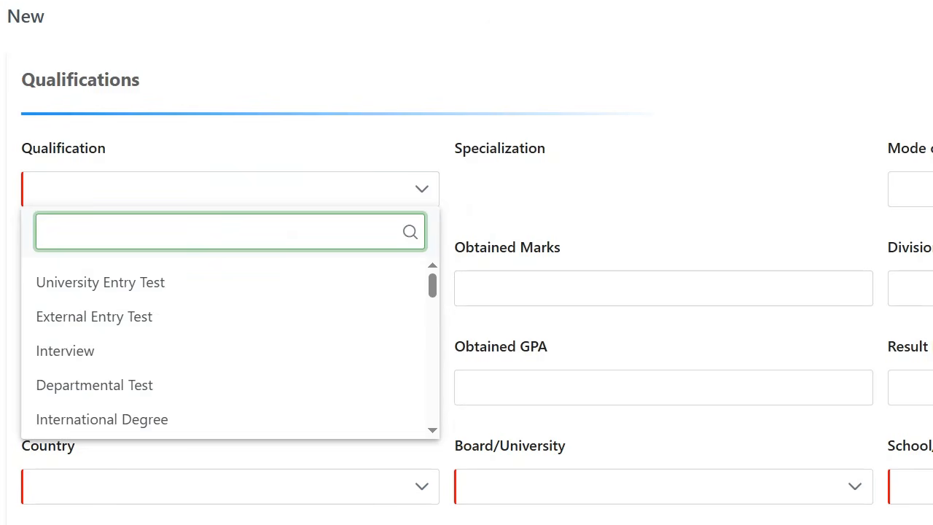
click(123, 226)
click(568, 196)
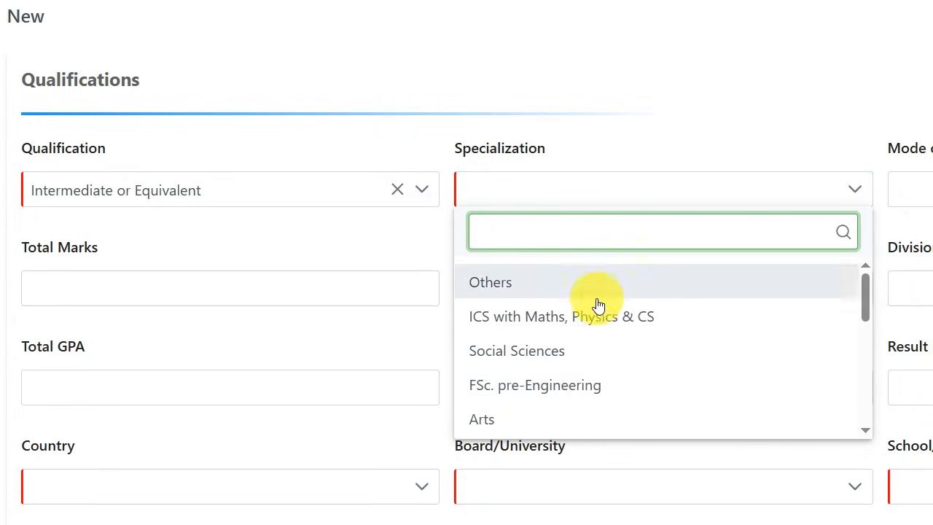
click(604, 392)
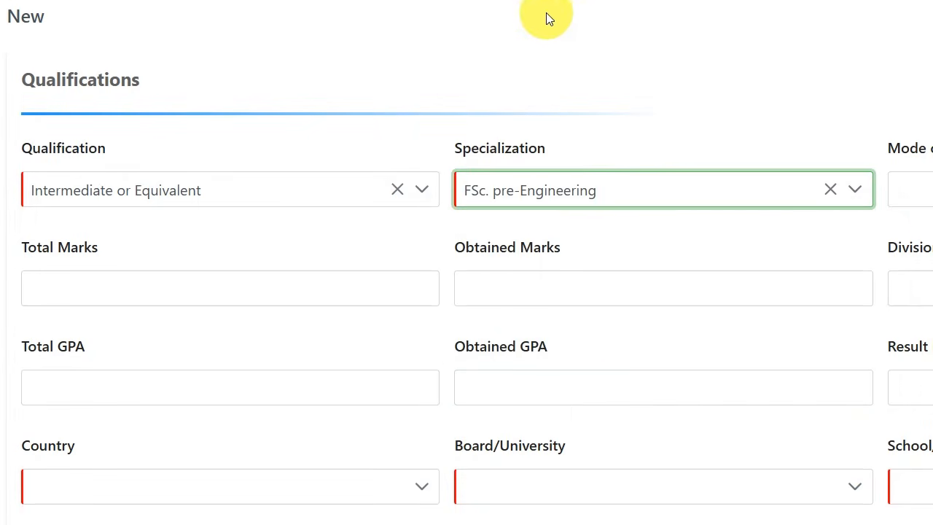
click(907, 190)
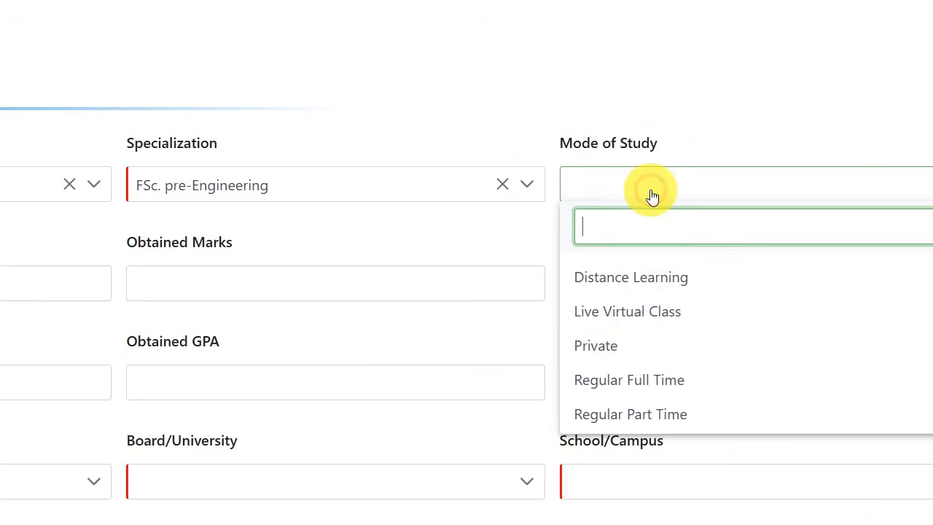
click(648, 391)
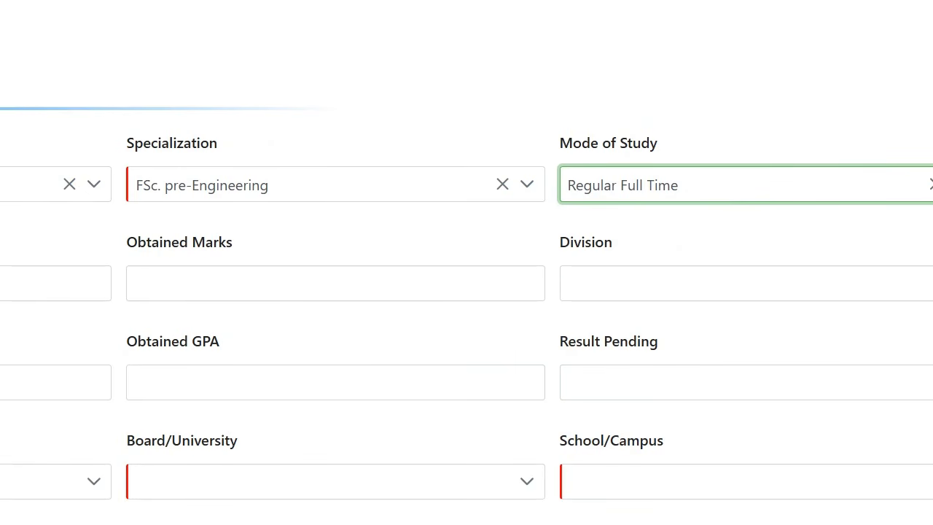
click(802, 5)
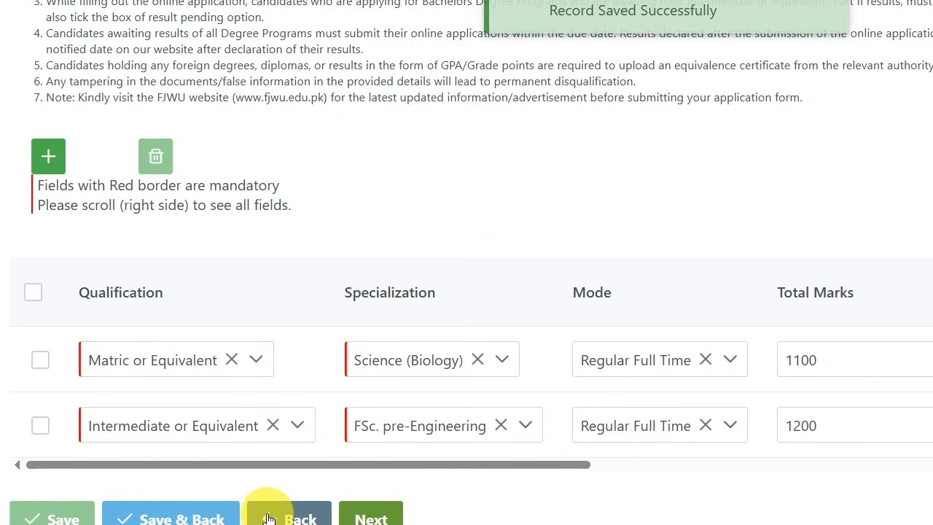
- Continue to Family Information and enter the guardian's name, CNIC number, occupation "fvbnvfnfg" and phone number
click(379, 517)
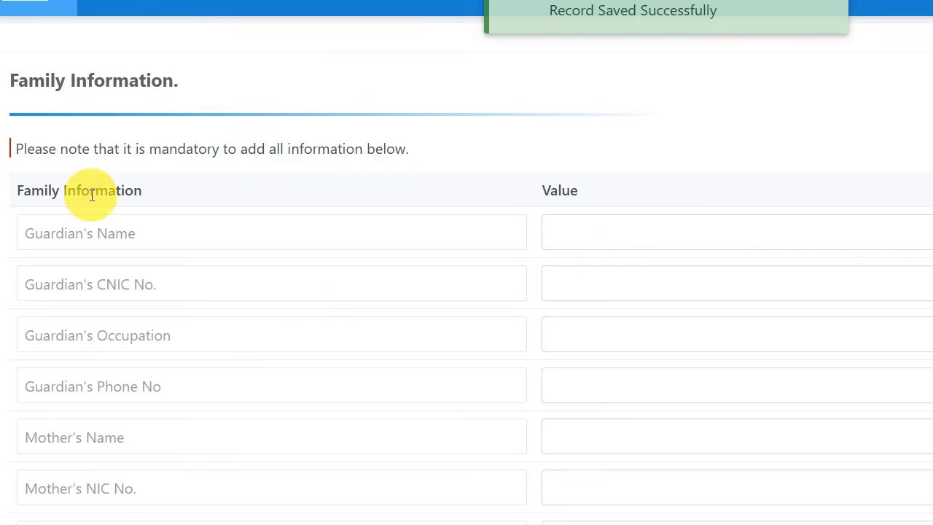
click(709, 231)
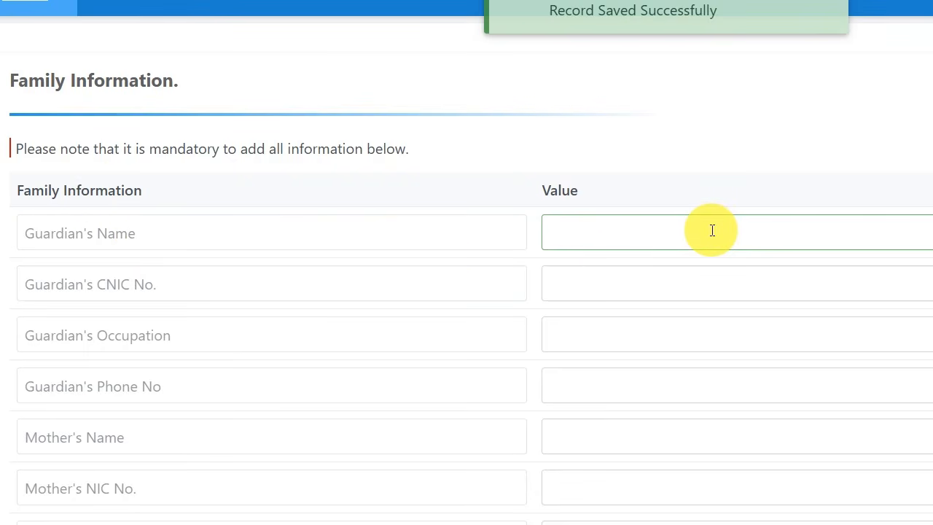
text(ghgnmgm)
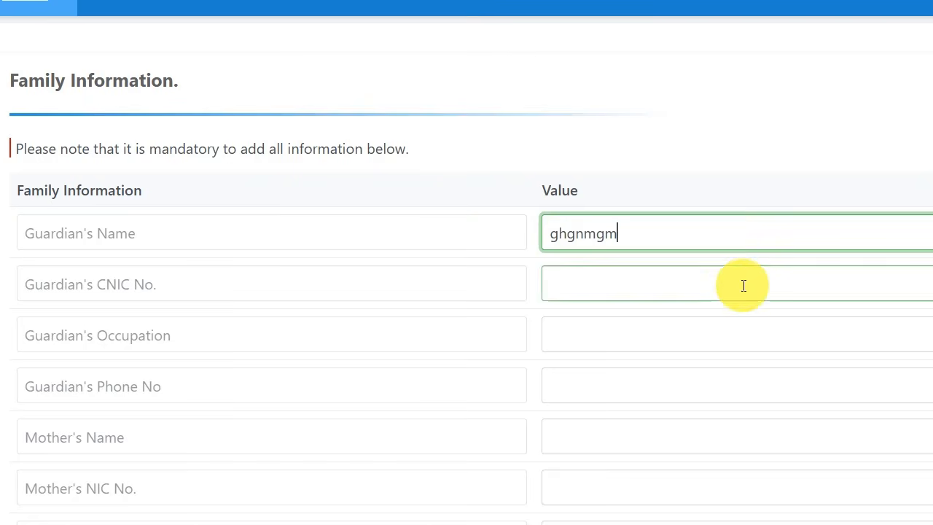
click(743, 284)
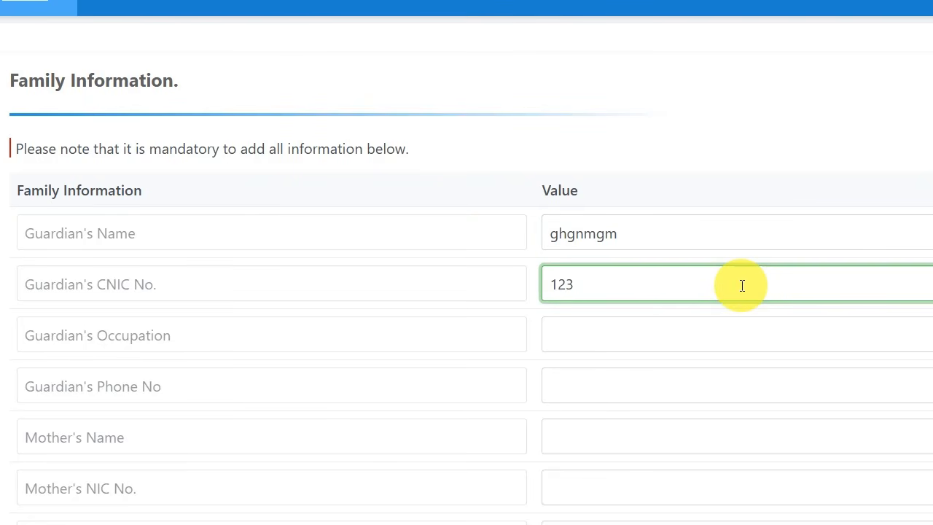
text(1231213131313123123)
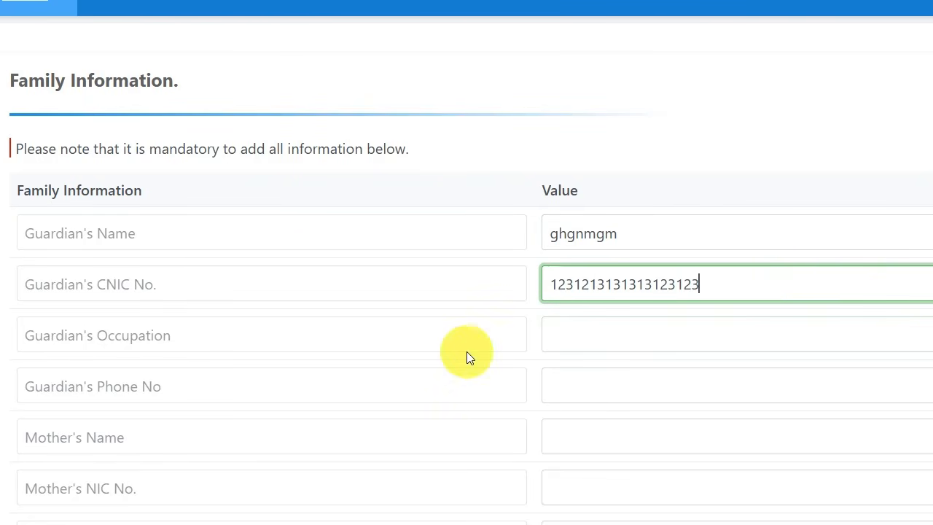
click(674, 328)
text(fvbnvfnfg)
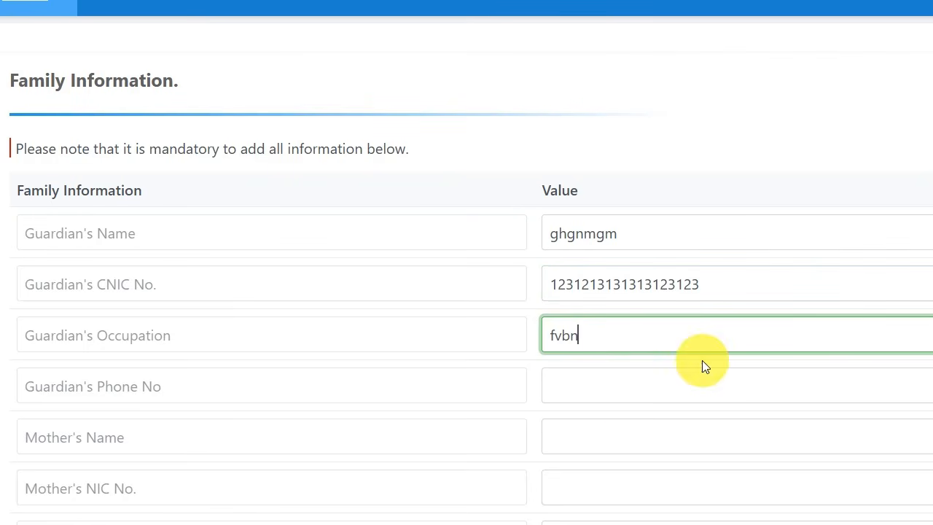
click(618, 385)
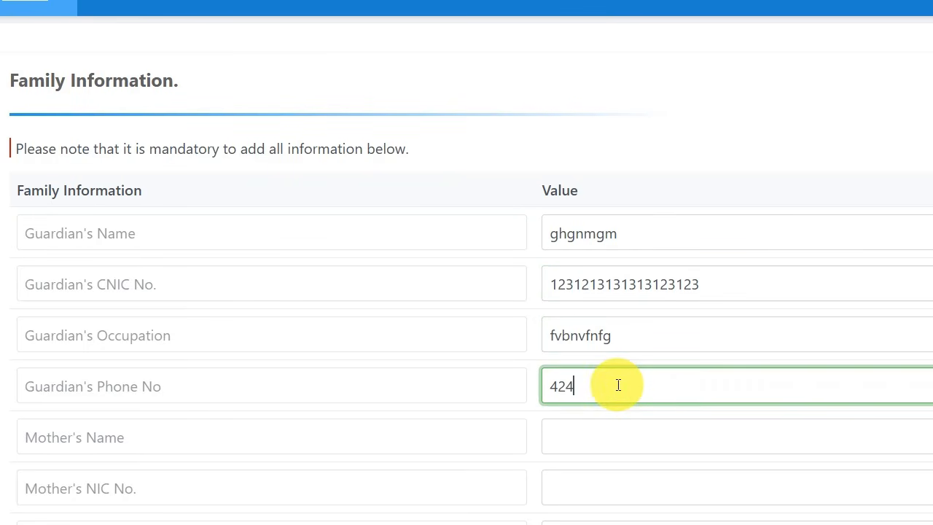
text(424242242)
- Leave the mother and sibling fields blank, save the family information and continue to the Family Income section
click(604, 438)
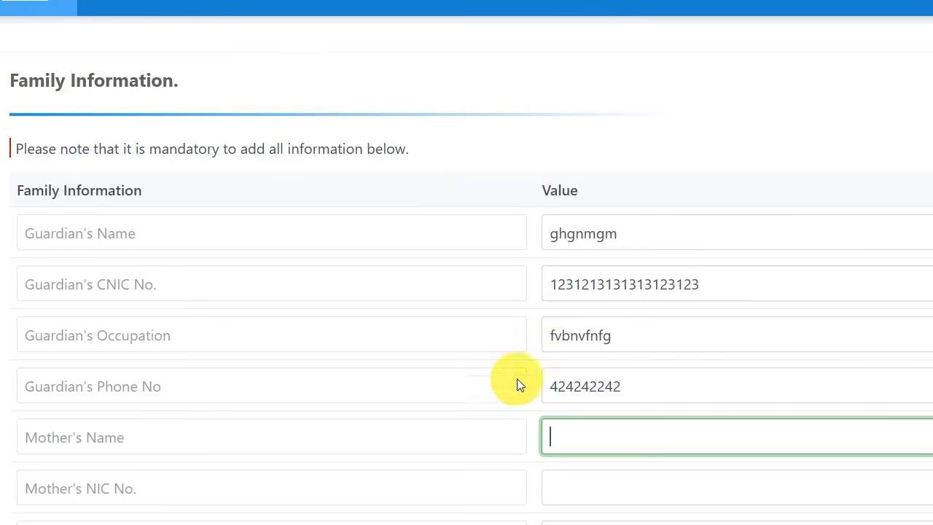
scroll(503, 375, down, 6)
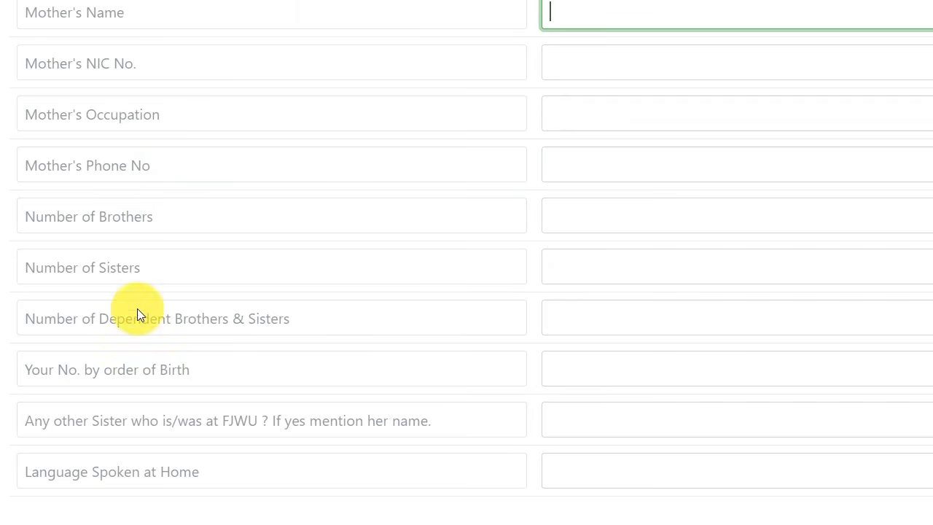
scroll(347, 355, down, 1)
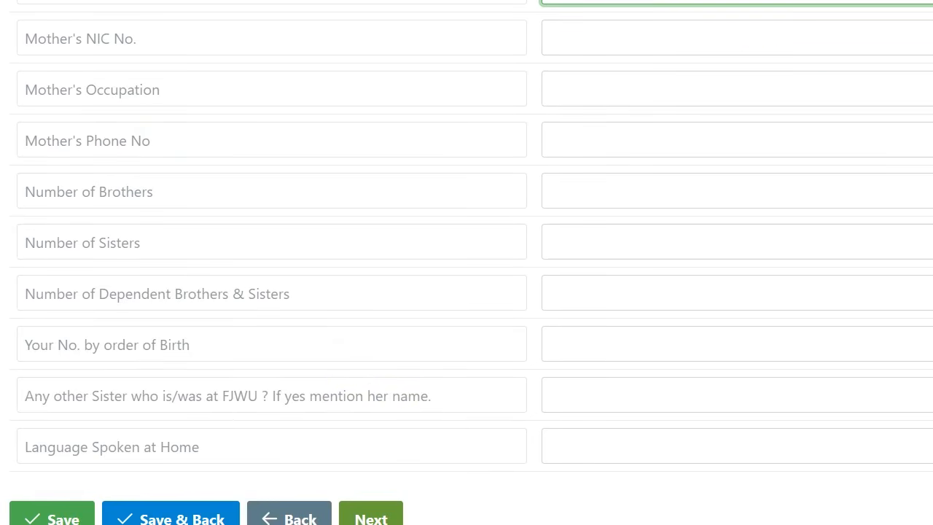
key(Return)
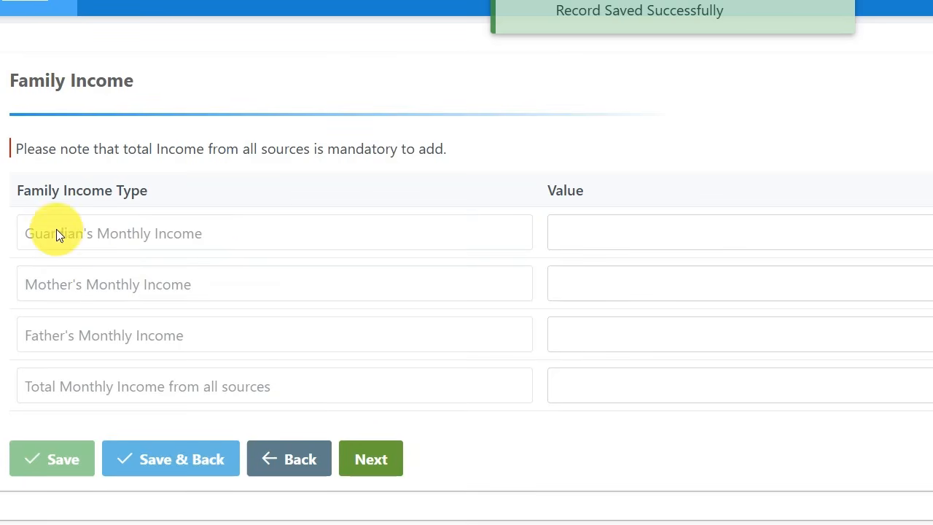
- Enter monthly incomes of 45000 for the guardian, 0 for mother and father, and 45000 in total, and save them
click(642, 237)
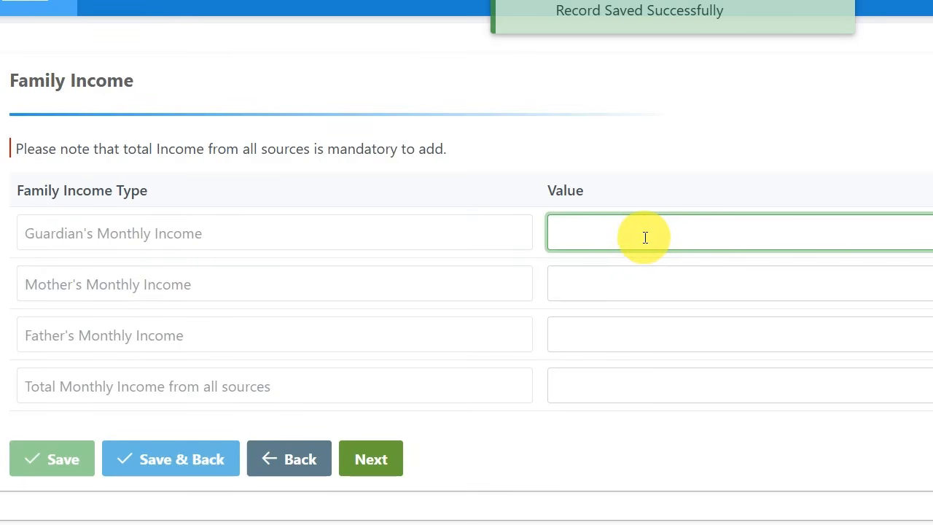
text(45000)
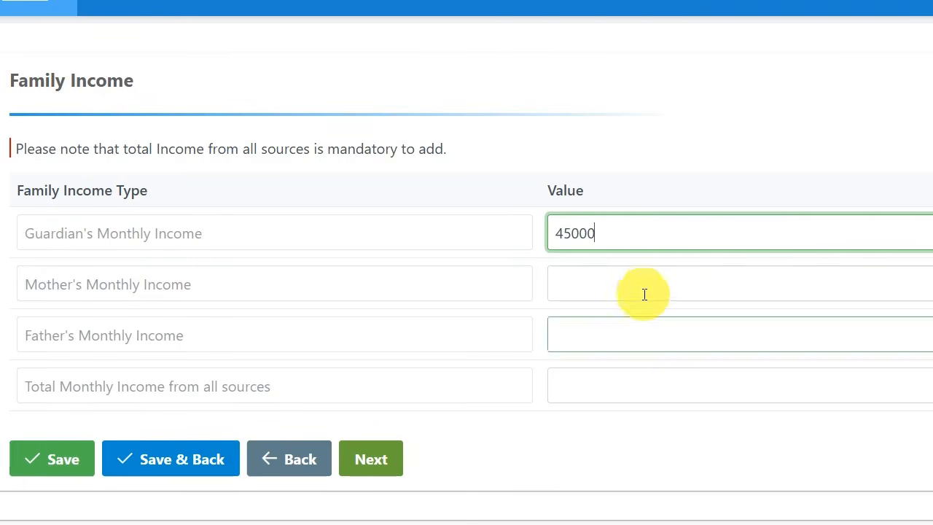
click(643, 288)
text(0)
click(645, 329)
text(0)
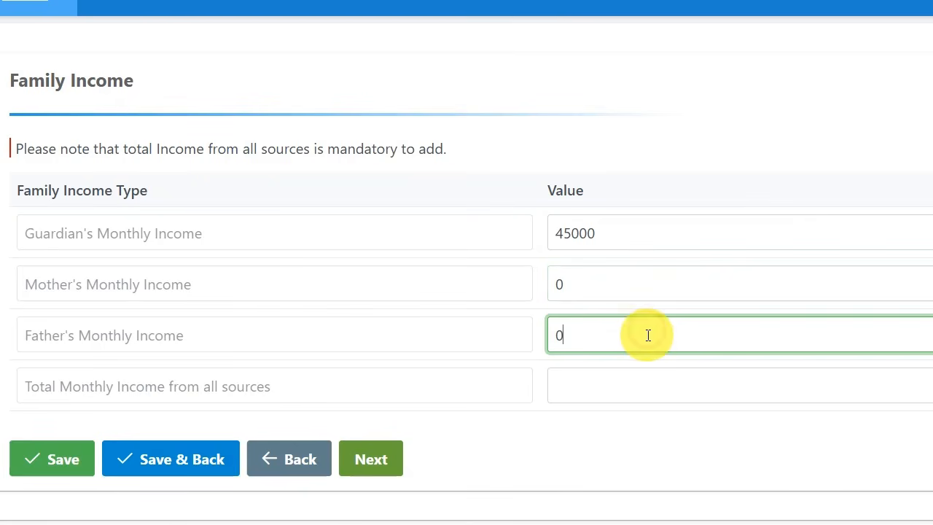
click(649, 387)
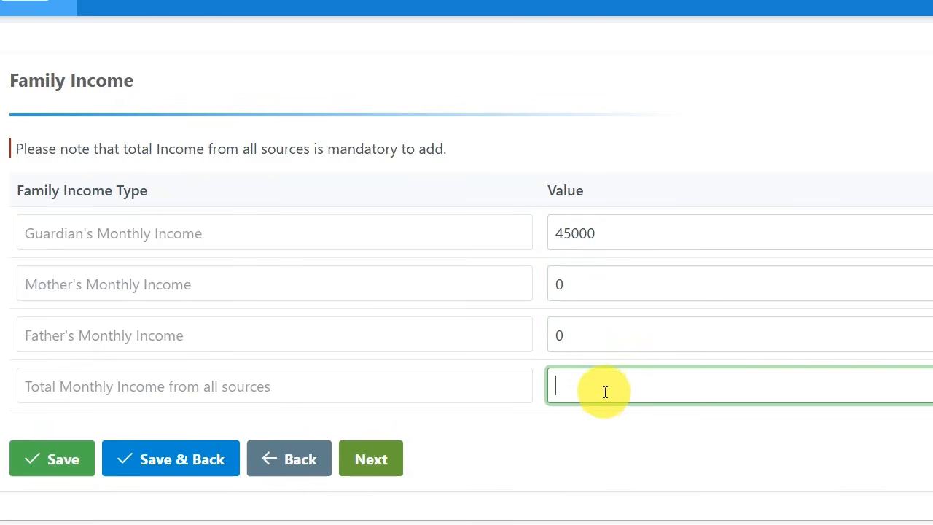
text(45000)
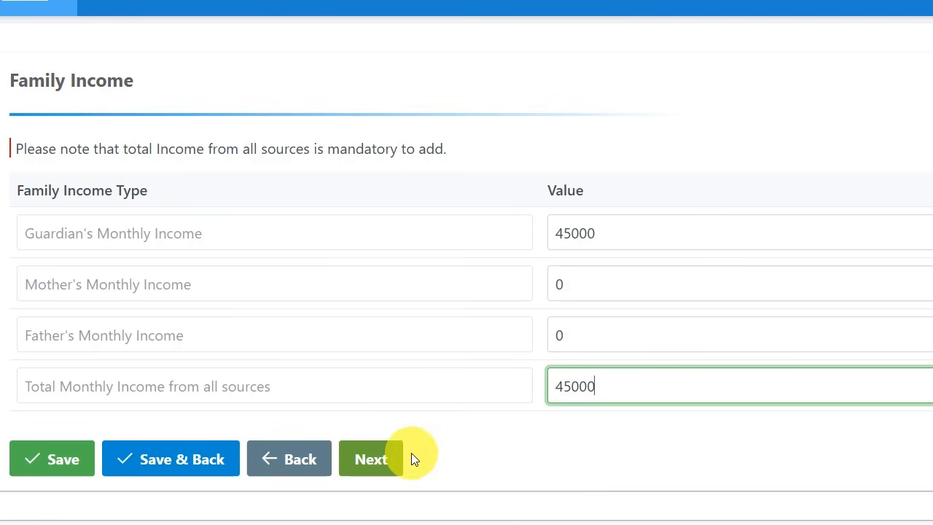
click(44, 466)
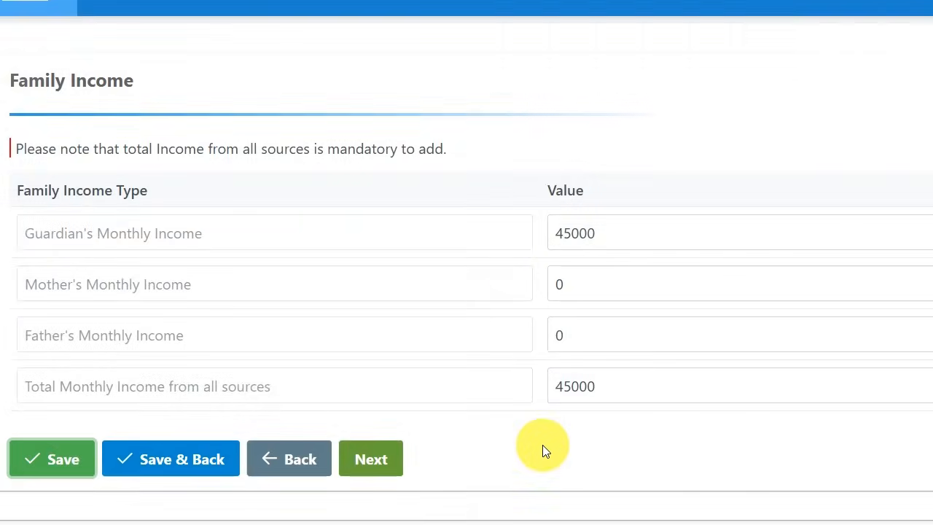
- Continue to the Additional Documents section and review the upload instructions and the listed document types
click(357, 457)
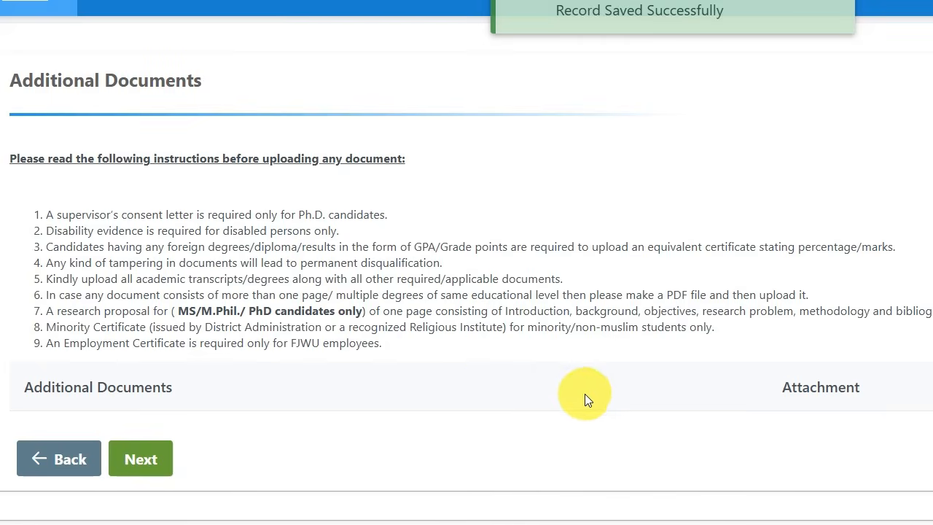
scroll(602, 284, down, 3)
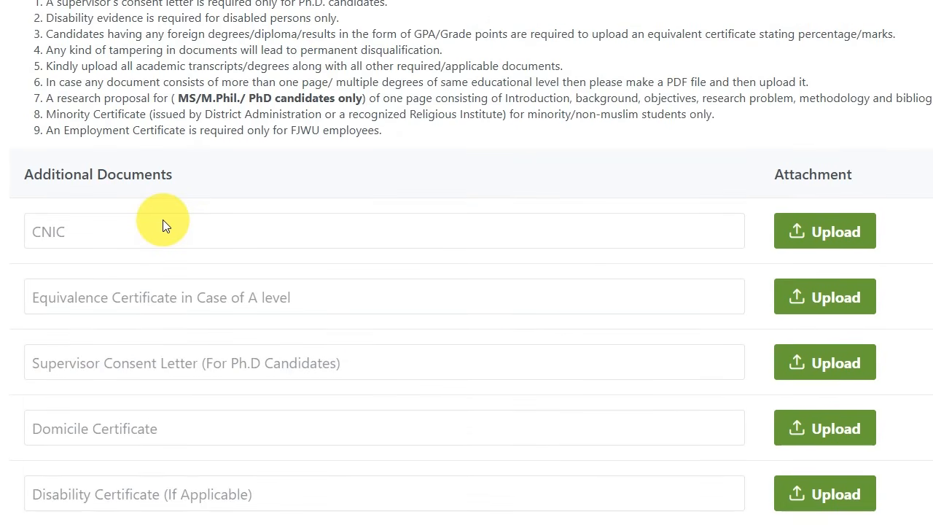
scroll(163, 219, down, 3)
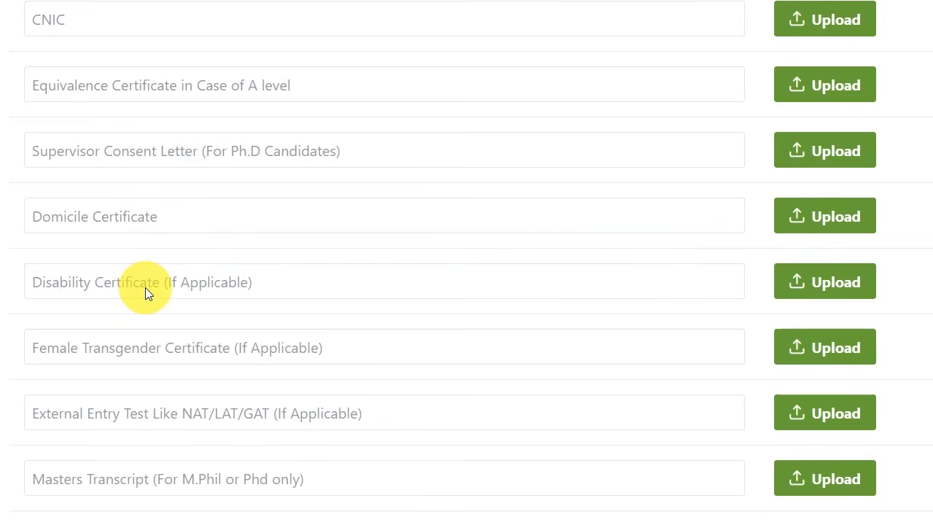
- Review the remaining upload entries in Additional Documents, including the transcripts, degrees, Intermediate Mark Sheet and Minority Certificate
scroll(145, 288, down, 3)
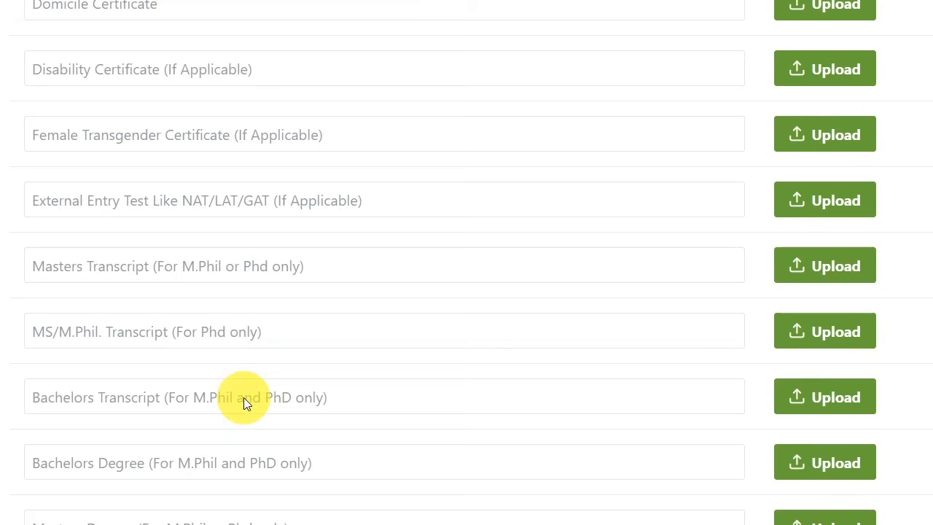
scroll(243, 402, down, 3)
scroll(235, 372, down, 3)
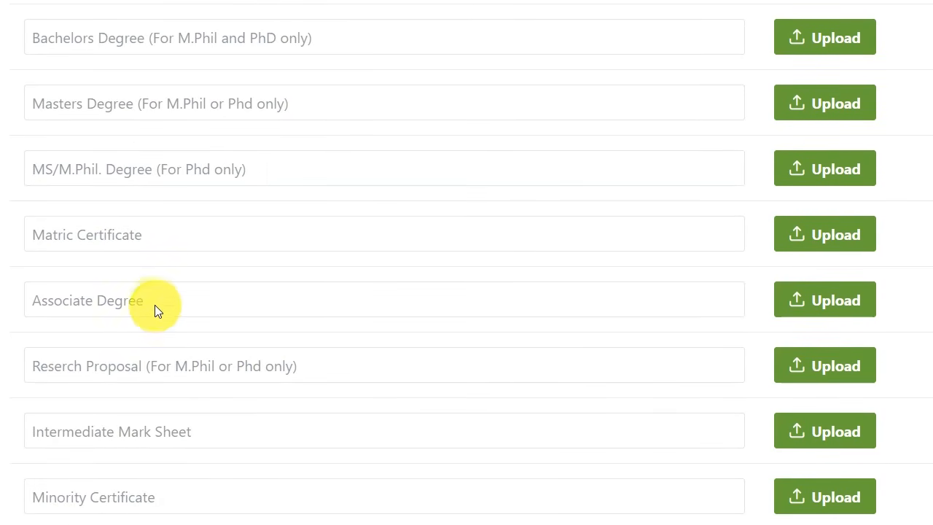
scroll(202, 412, down, 2)
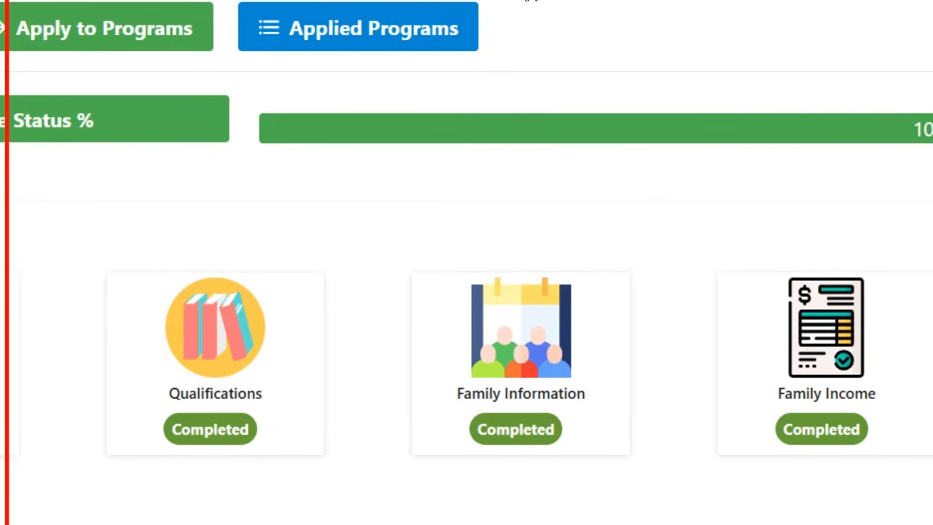
- Browse the Fall-2026 programs open for application and start an application for a City Campus program
click(210, 43)
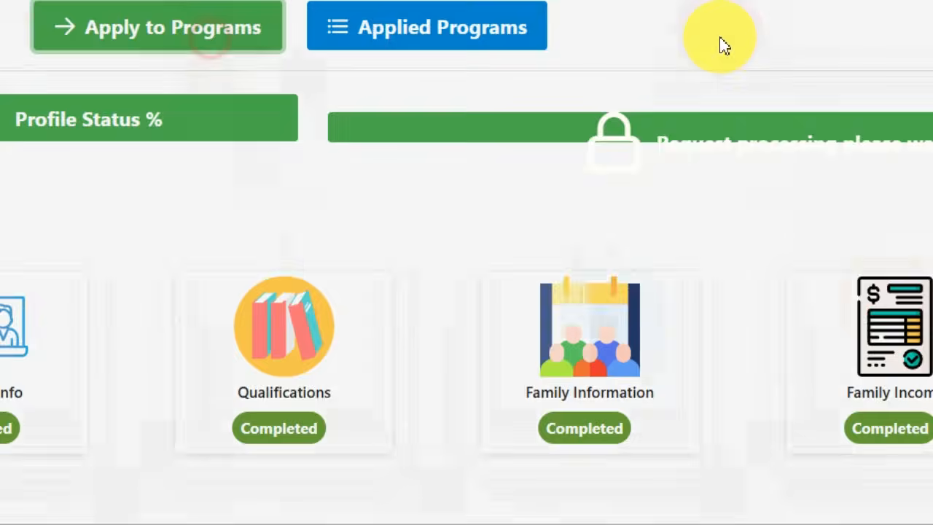
scroll(474, 295, down, 3)
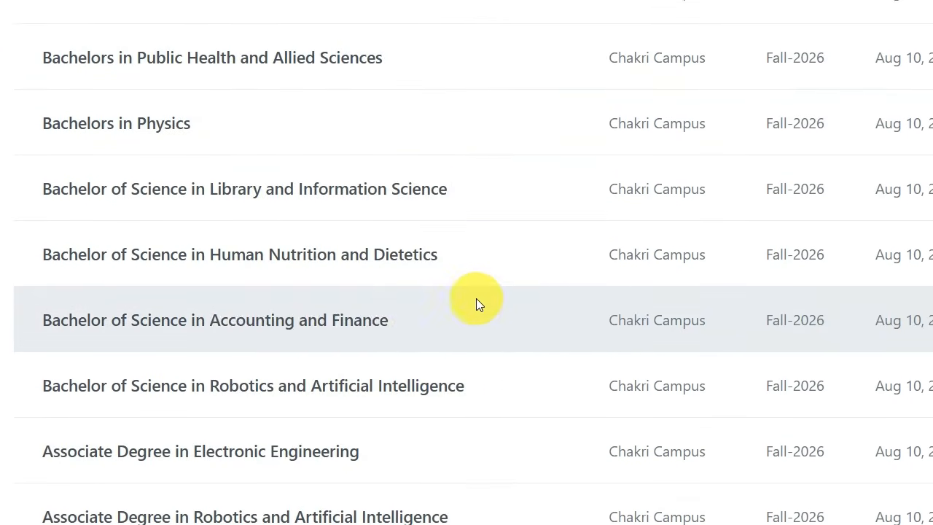
scroll(403, 233, down, 3)
scroll(410, 256, down, 3)
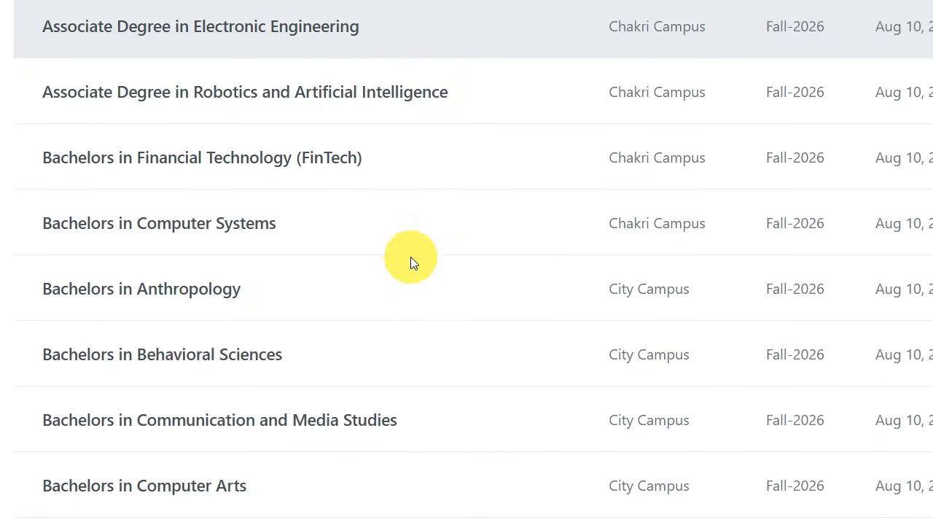
scroll(410, 256, down, 3)
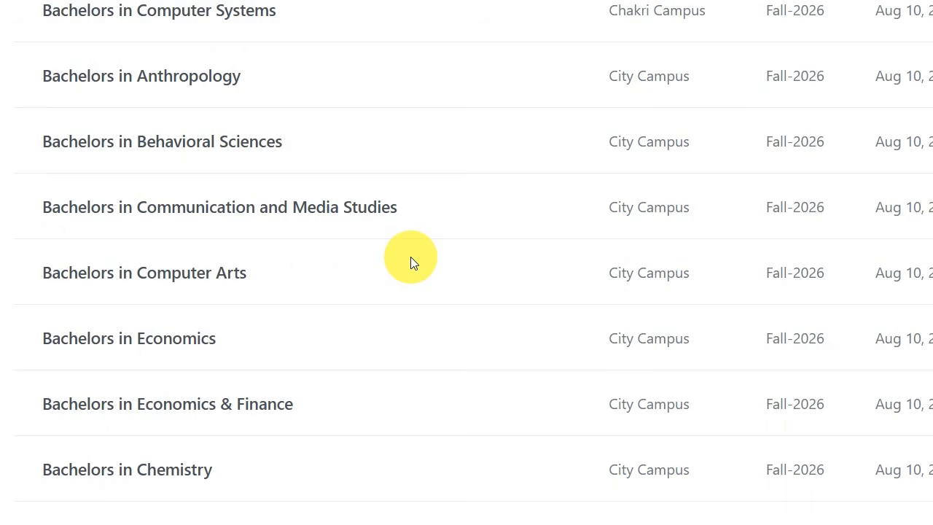
scroll(410, 256, down, 3)
scroll(410, 256, down, 3)
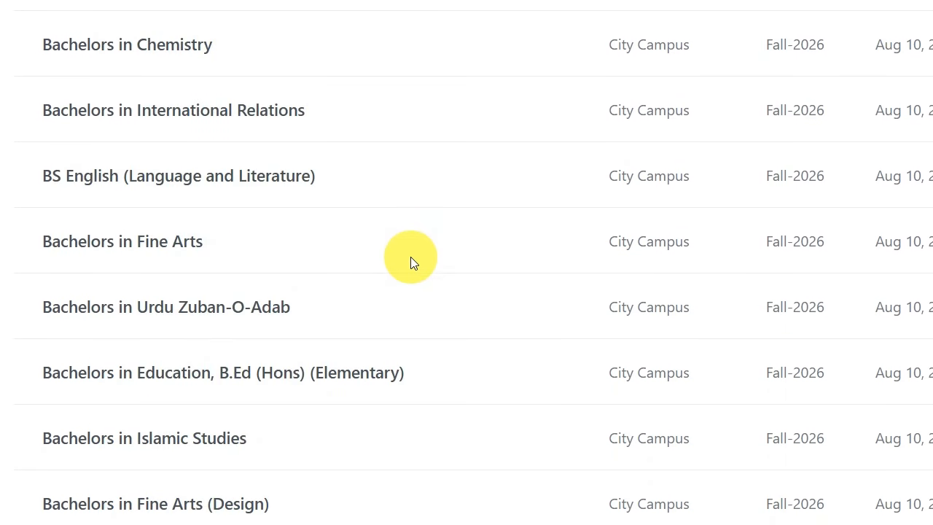
scroll(410, 257, down, 3)
scroll(410, 257, down, 3)
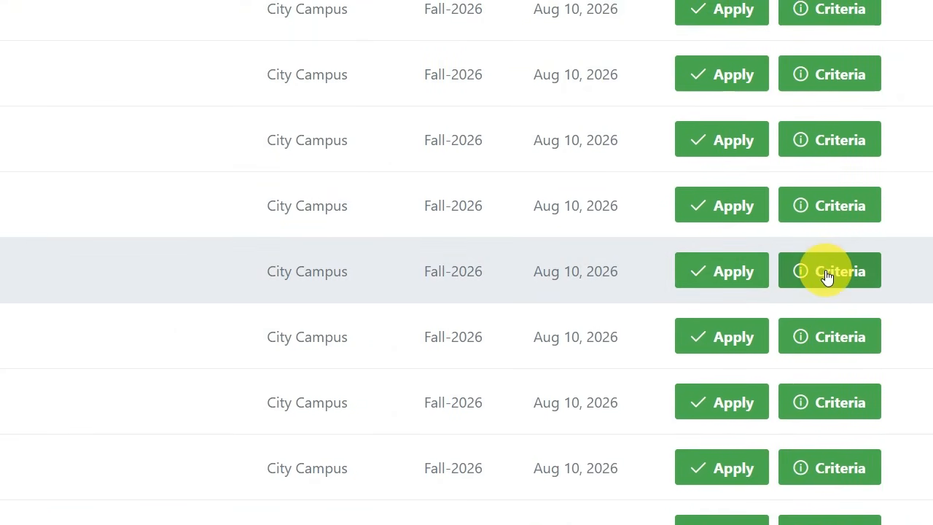
click(712, 271)
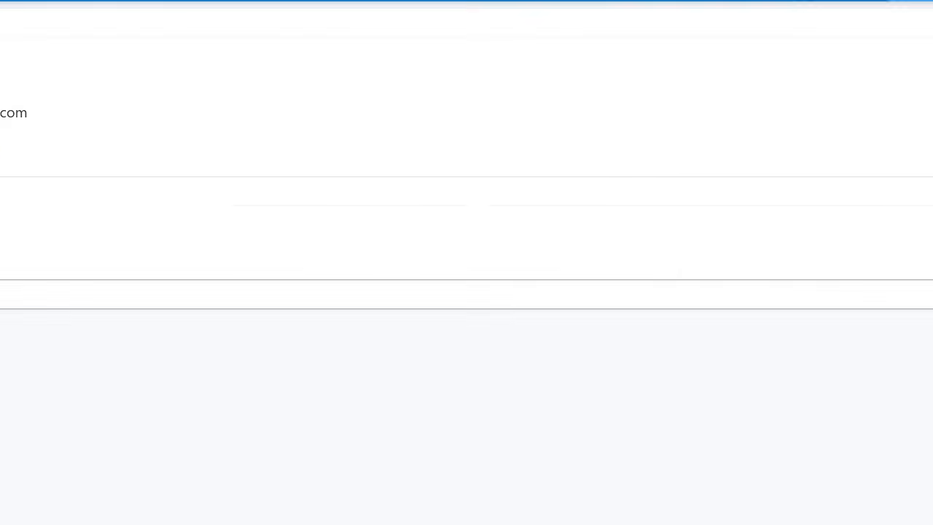
click(223, 385)
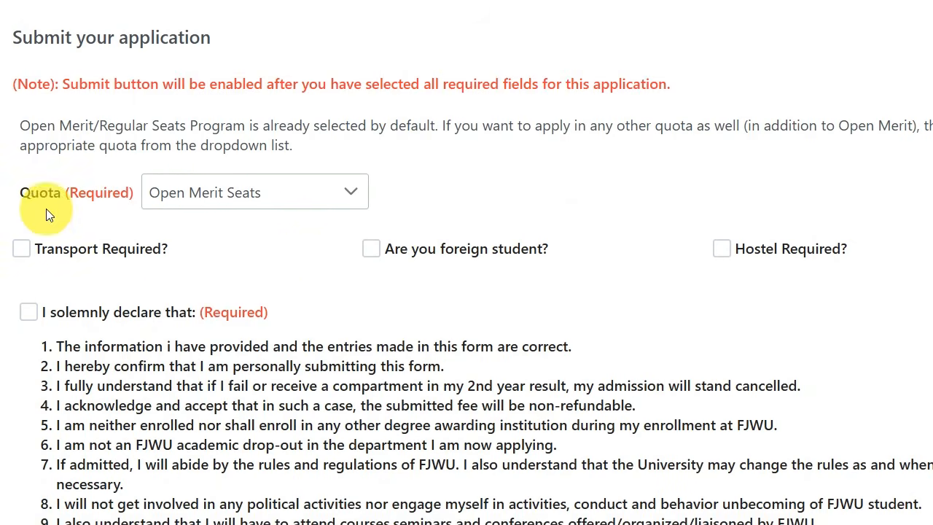
- Try adding the Self Support quota to the application, then remove it and keep only Open Merit Seats
click(234, 199)
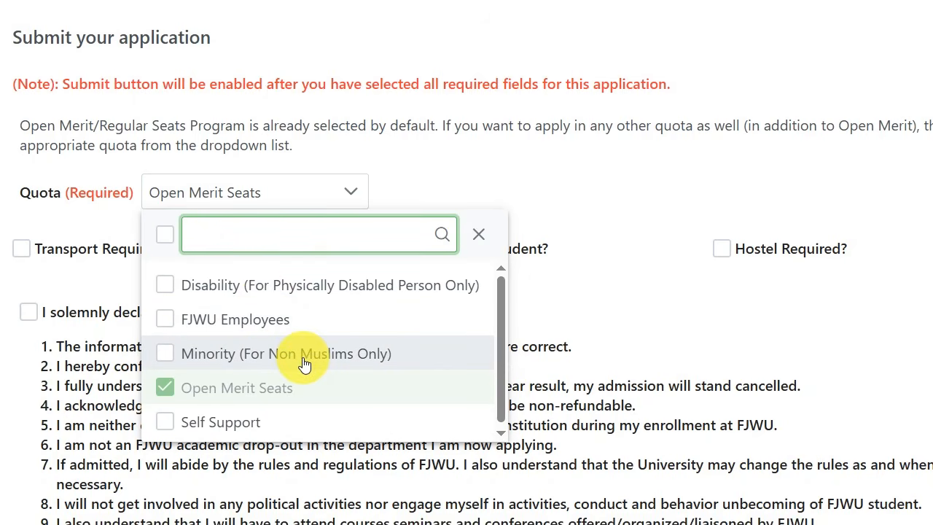
click(170, 419)
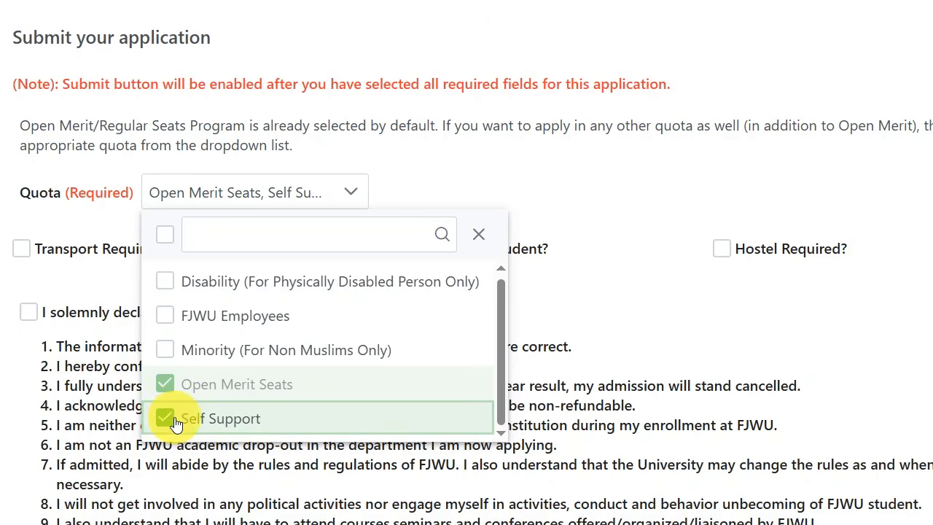
click(167, 420)
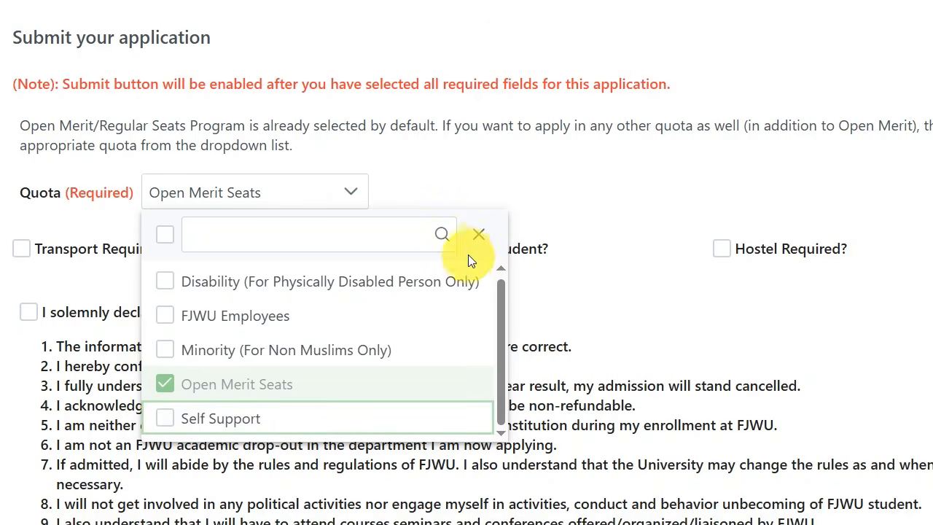
click(478, 234)
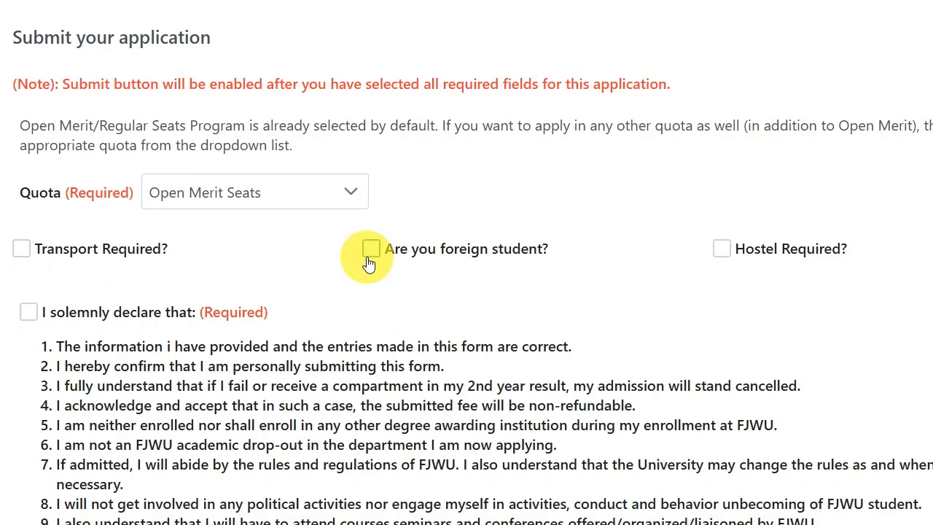
- Mark the hostel as required, accept the solemn declaration, submit the application and confirm the submission
click(722, 250)
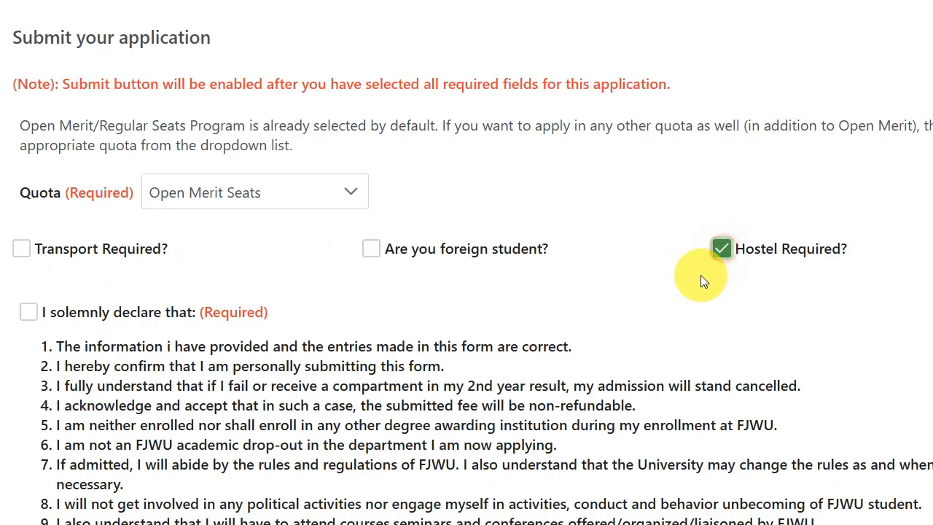
click(28, 313)
scroll(354, 293, down, 3)
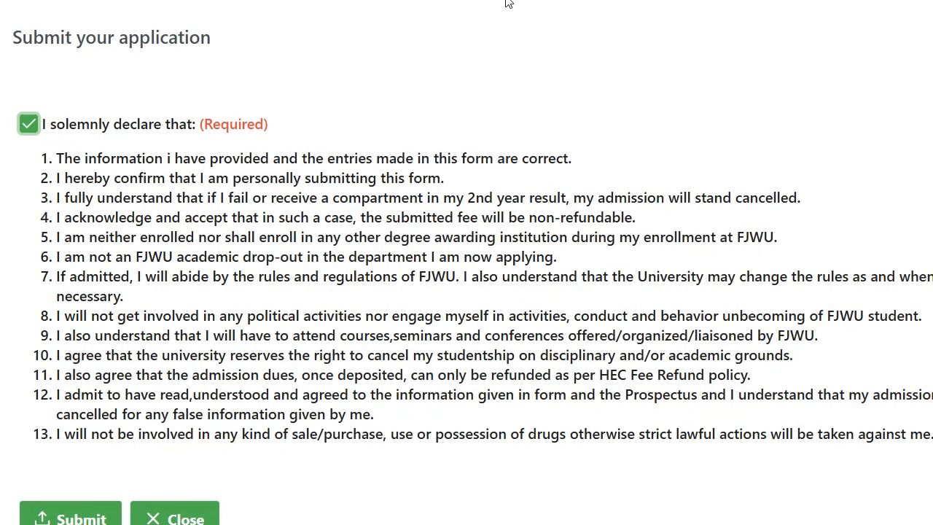
click(70, 494)
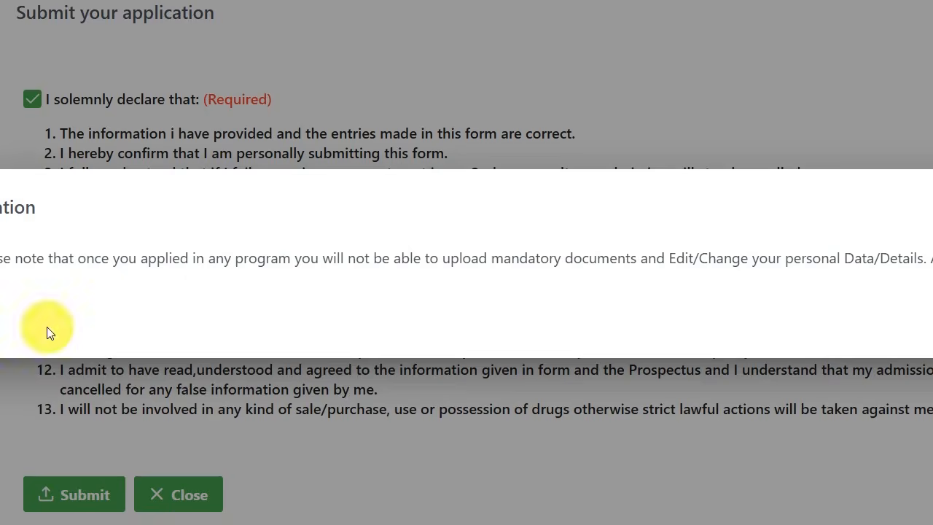
drag(48, 260, 674, 256)
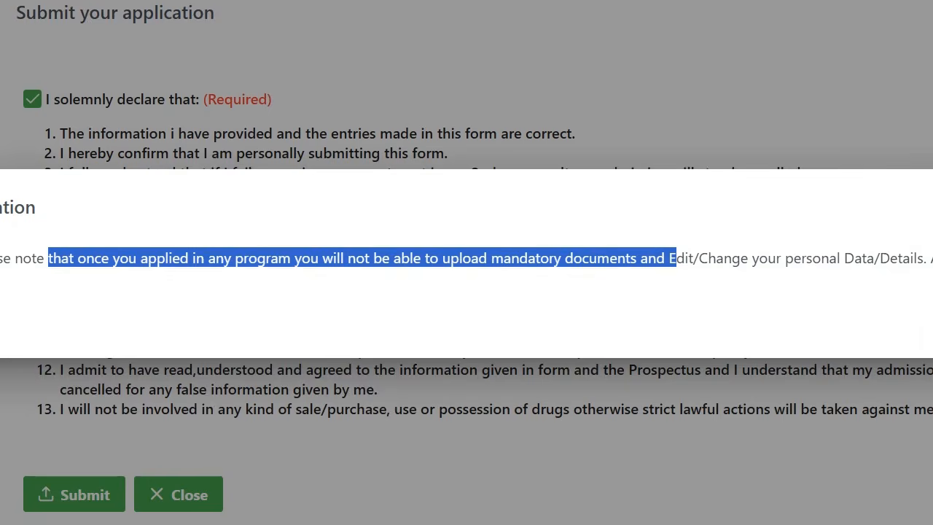
click(818, 44)
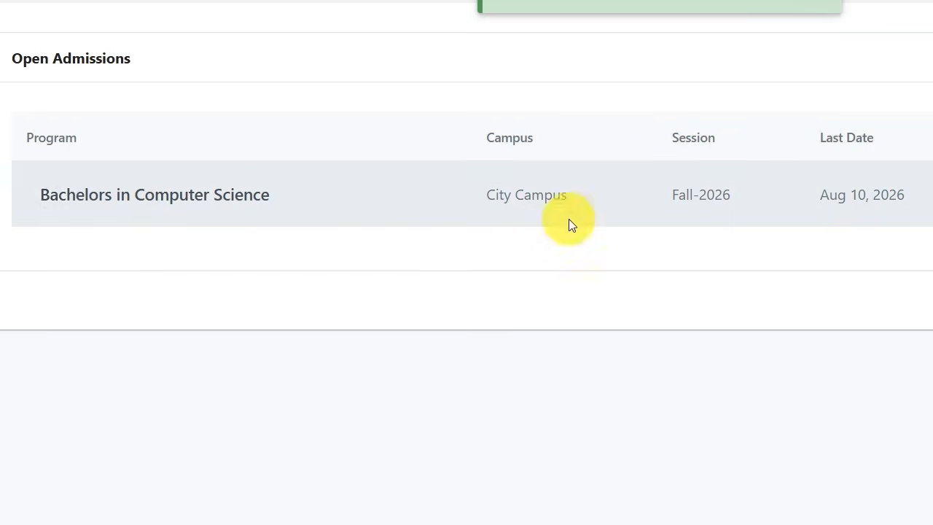
- Submit another application for Bachelors in Physics at Chakri Campus with the Open Merit Seats quota
double_click(38, 195)
drag(145, 195, 261, 196)
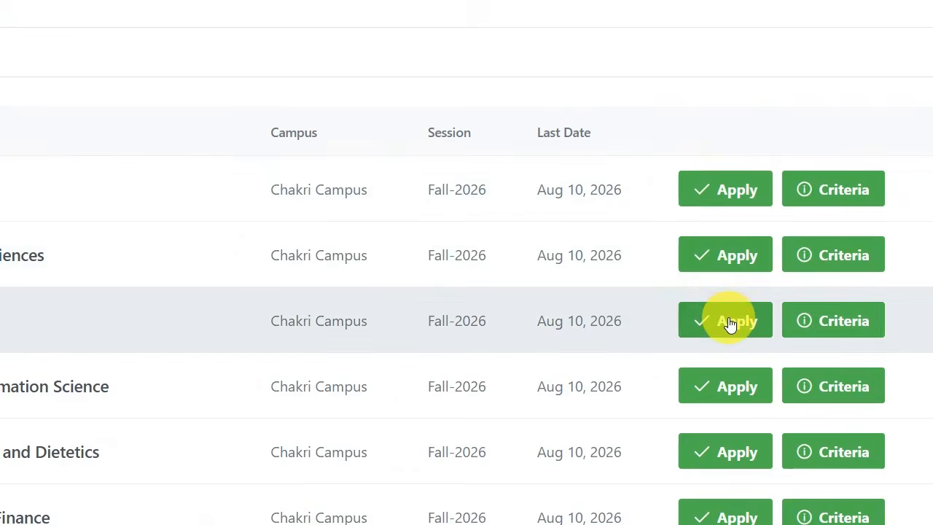
click(730, 323)
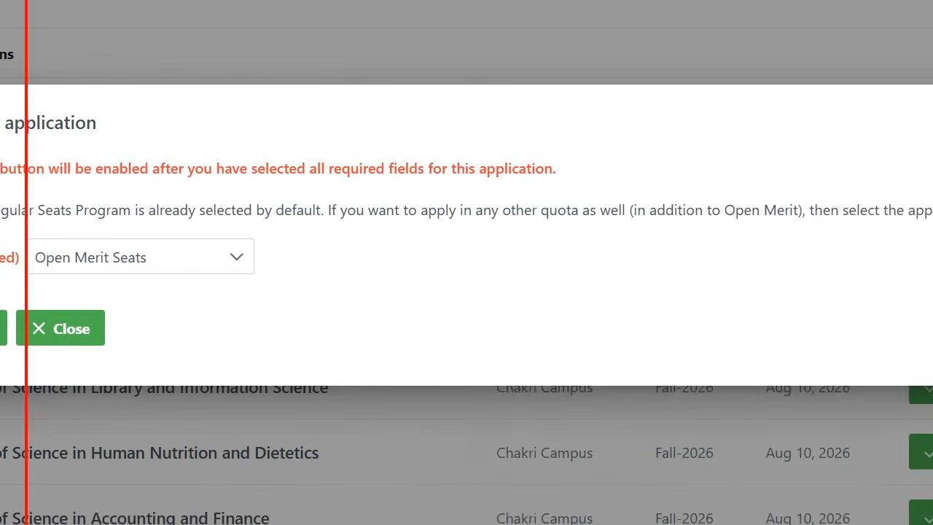
click(164, 252)
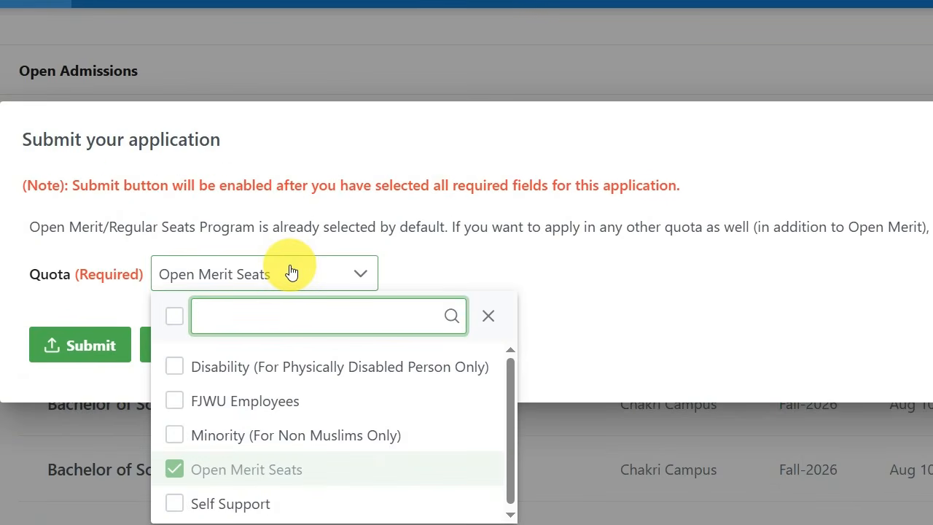
click(290, 272)
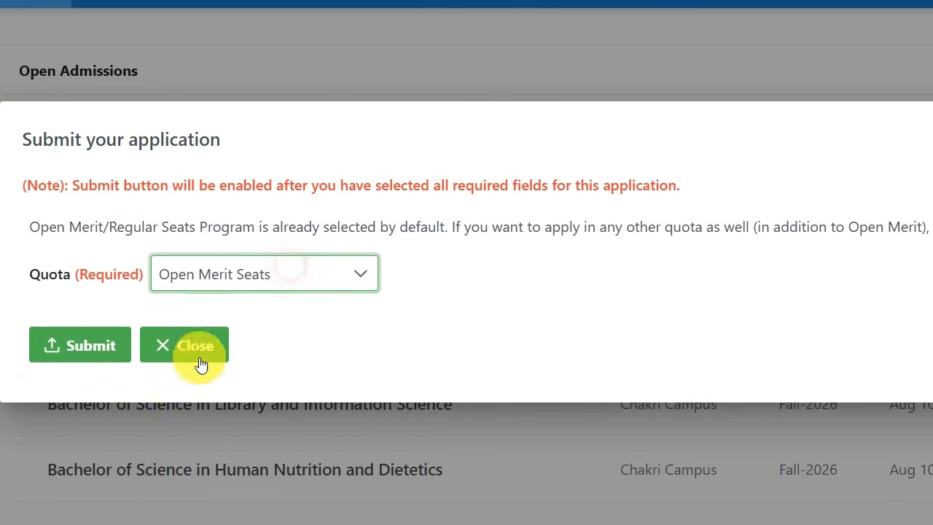
click(95, 350)
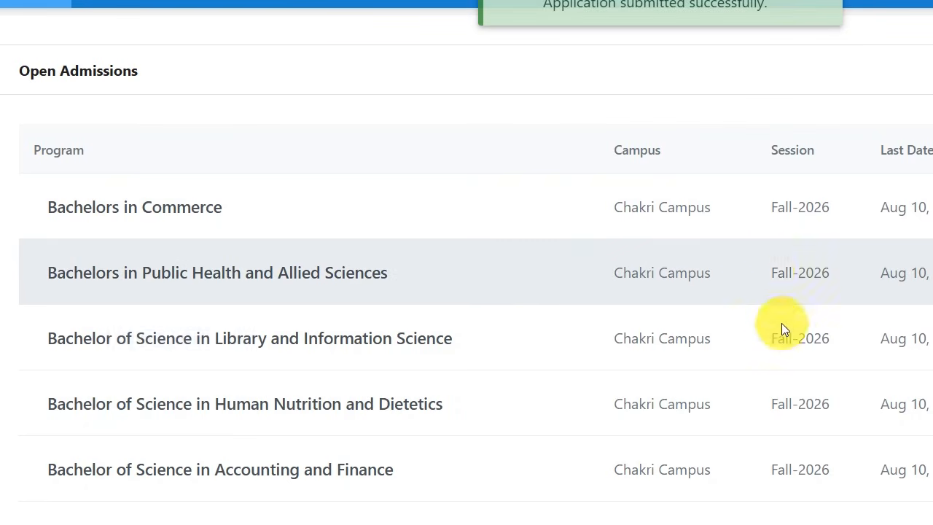
- Look through the remaining programs in the open admissions list and return to the applicant profile dashboard
scroll(790, 345, down, 10)
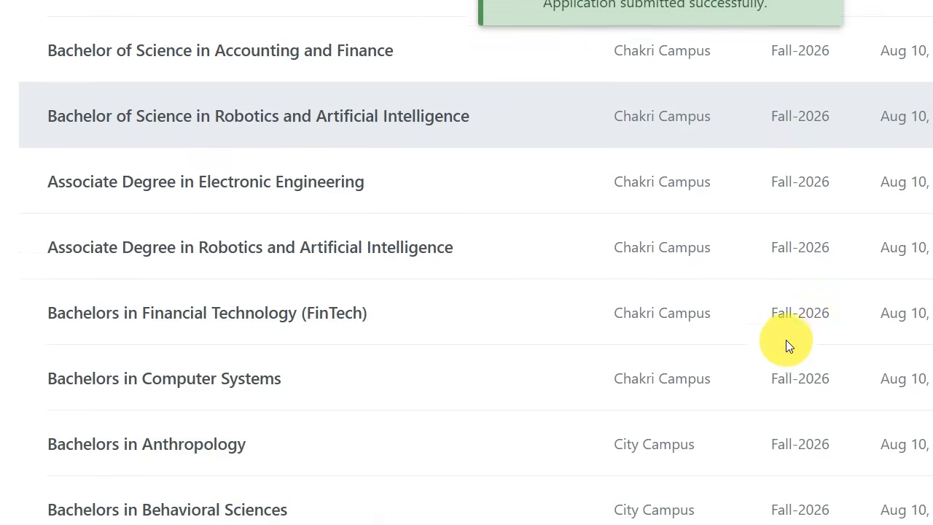
scroll(787, 341, up, 3)
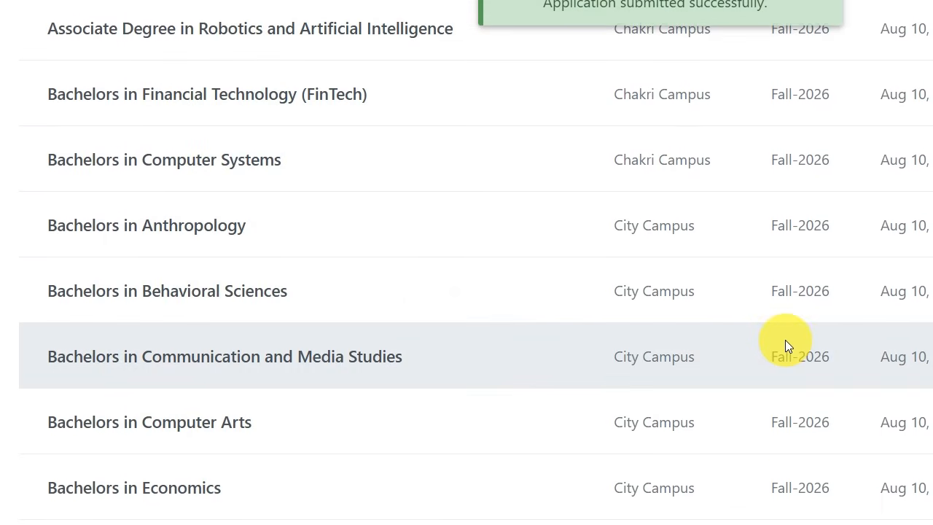
scroll(784, 339, up, 3)
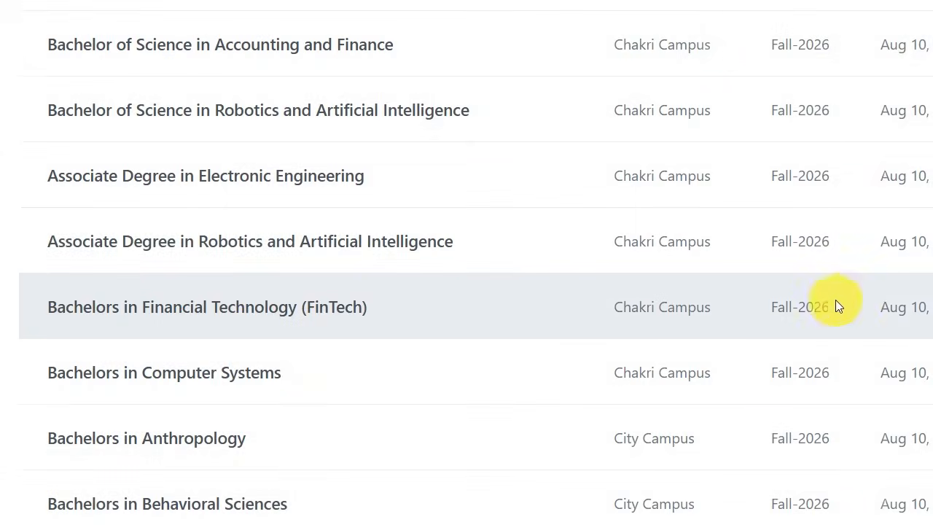
click(836, 301)
click(88, 355)
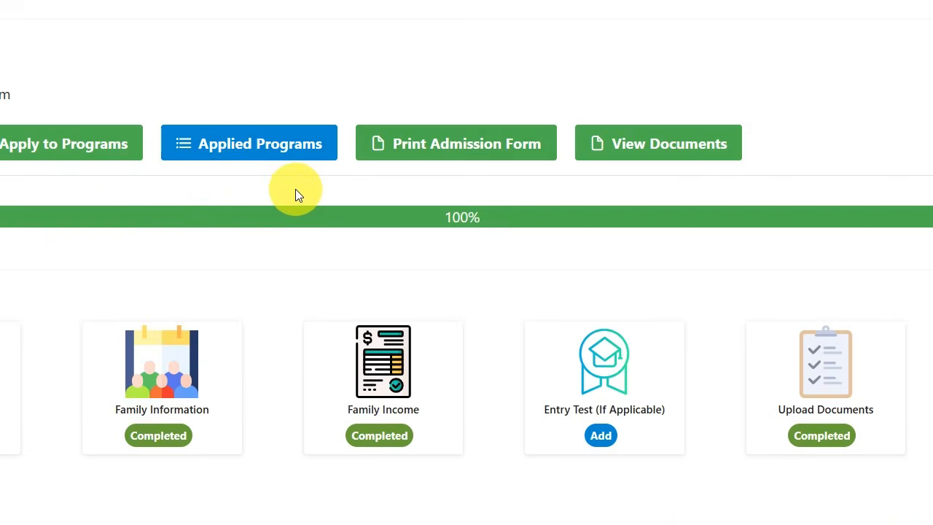
- Check the applied programs and review the academic qualifications and instructions in the applicant's printable admission form
click(258, 153)
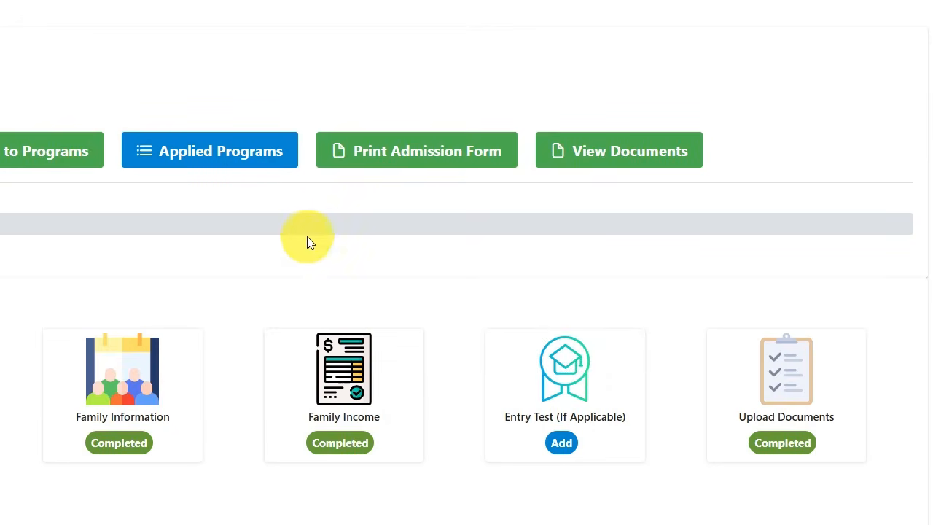
click(638, 157)
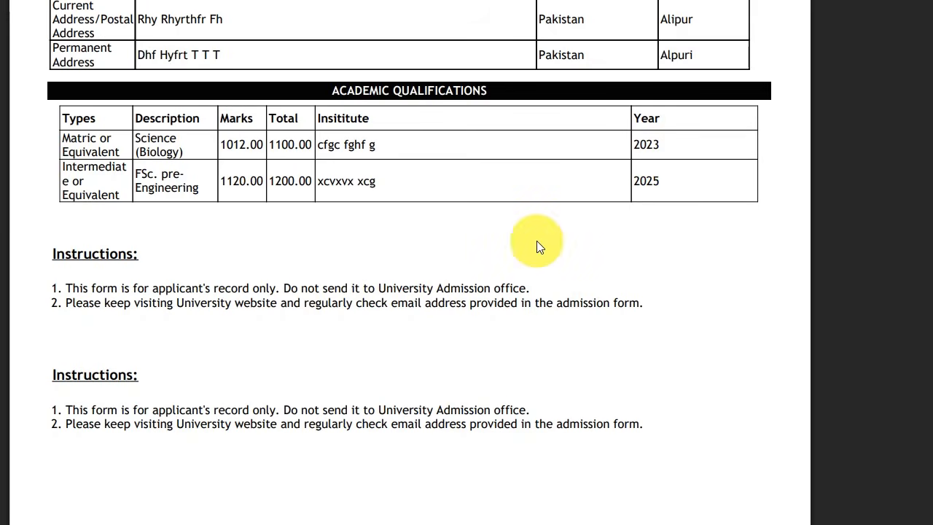
click(800, 2)
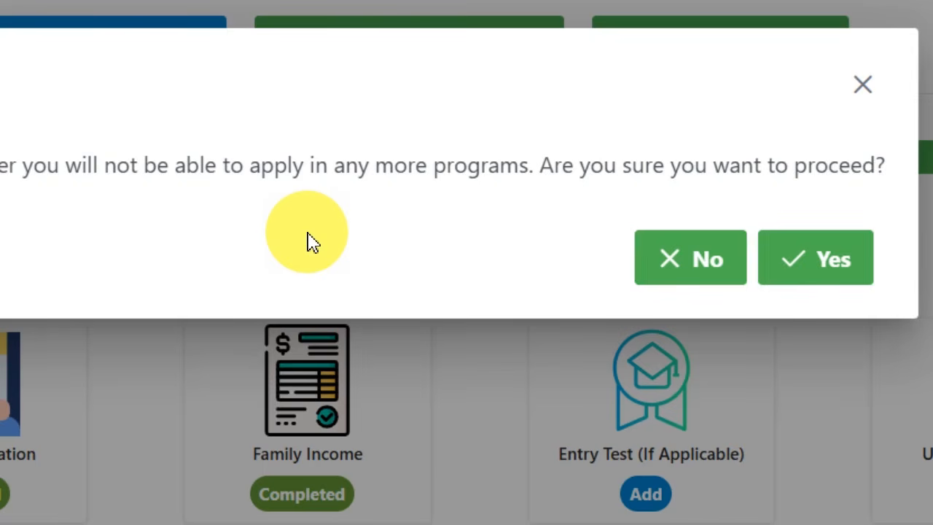
- Confirm proceeding without applying to more programs, open the fee voucher and locate its Kuickpay consumer number
click(837, 276)
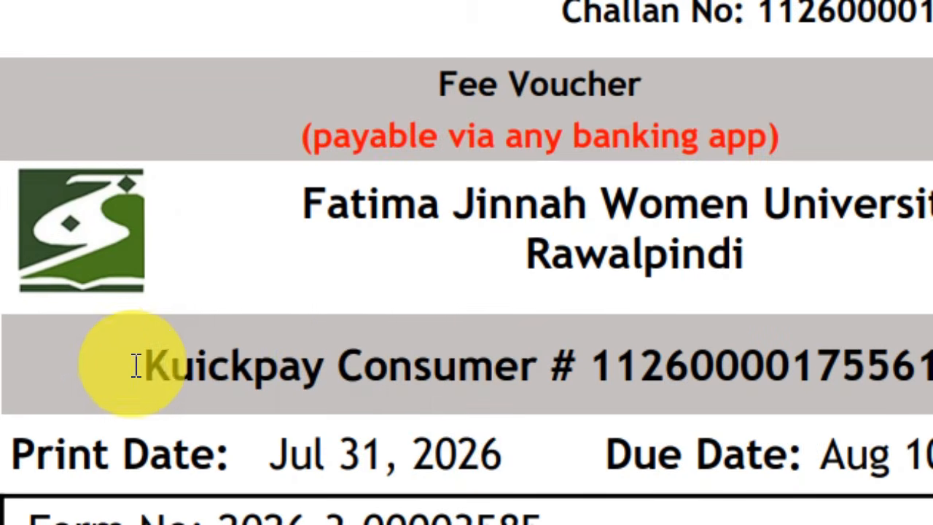
drag(140, 369, 591, 372)
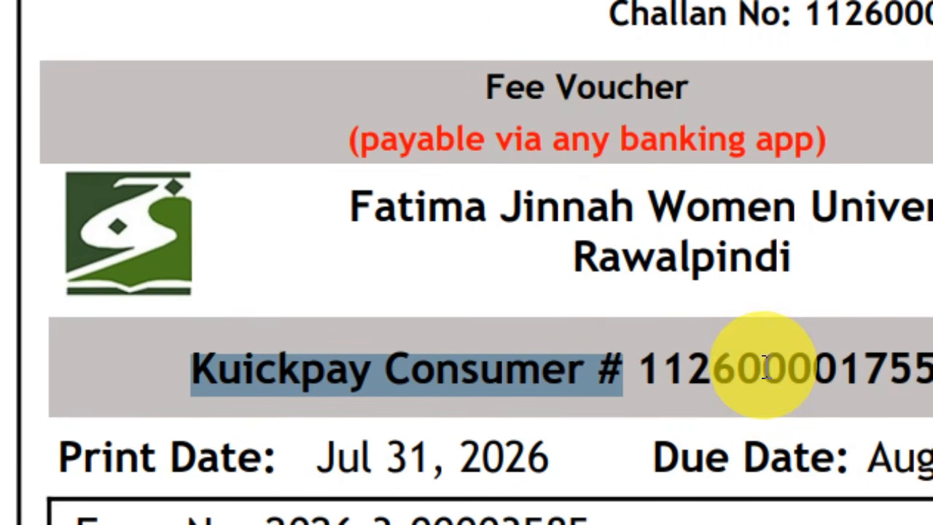
click(466, 372)
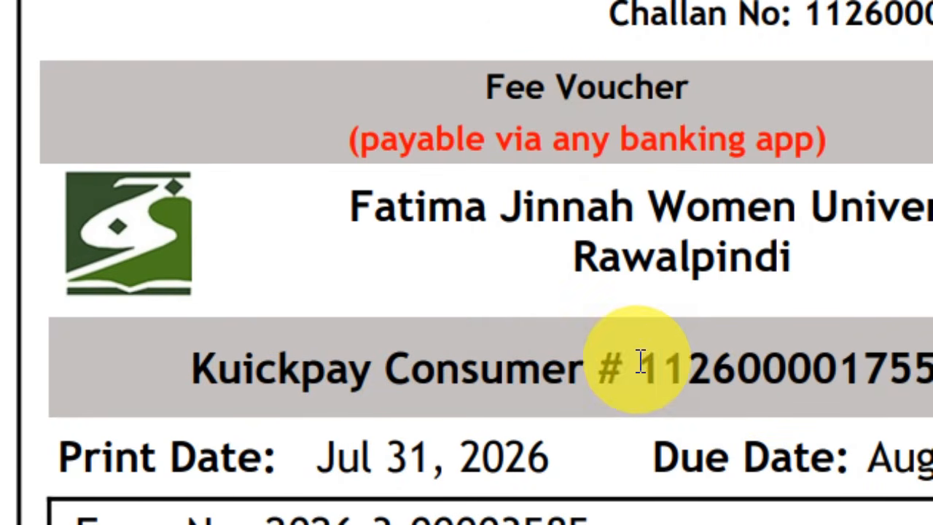
- Highlight the Kuickpay consumer number on the fee voucher
drag(639, 366, 929, 365)
drag(874, 353, 924, 365)
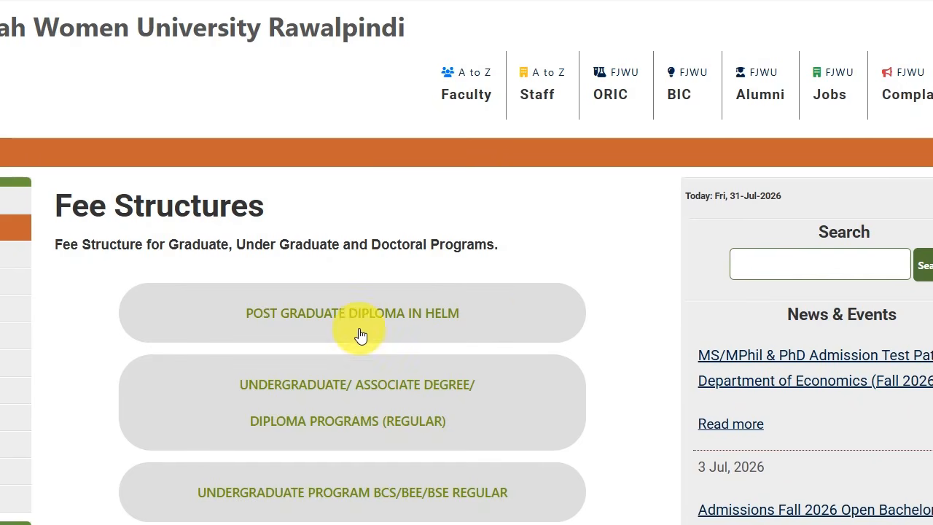
- Look through the Fee Structures page for the regular and self-support undergraduate program categories
drag(52, 208, 256, 204)
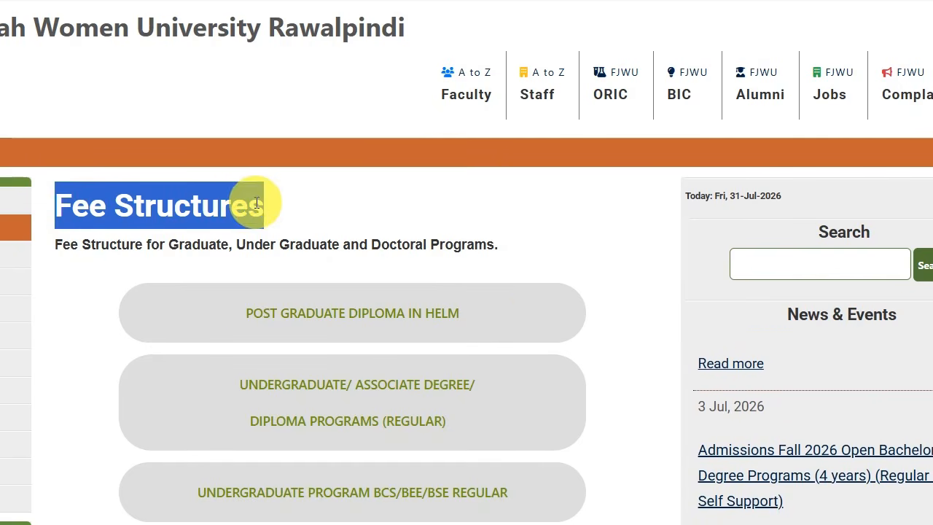
drag(71, 245, 469, 235)
scroll(581, 288, down, 3)
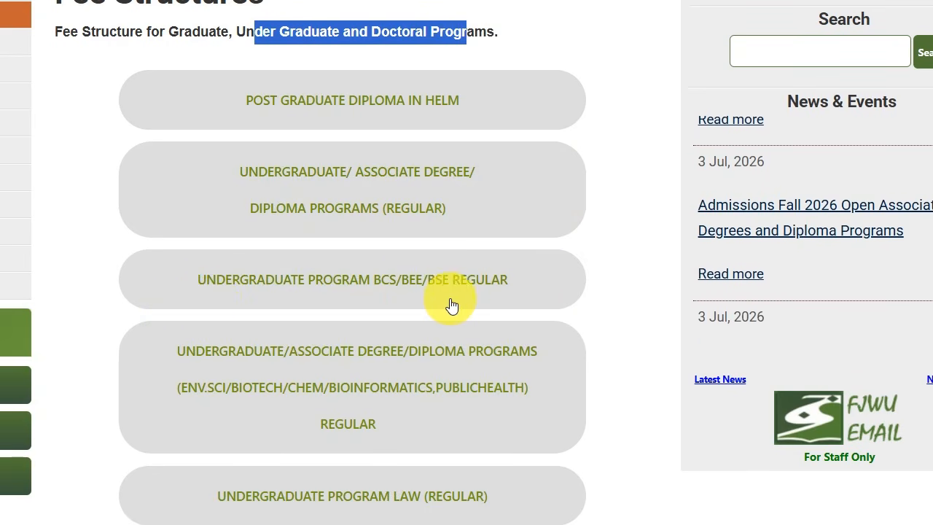
scroll(454, 349, down, 6)
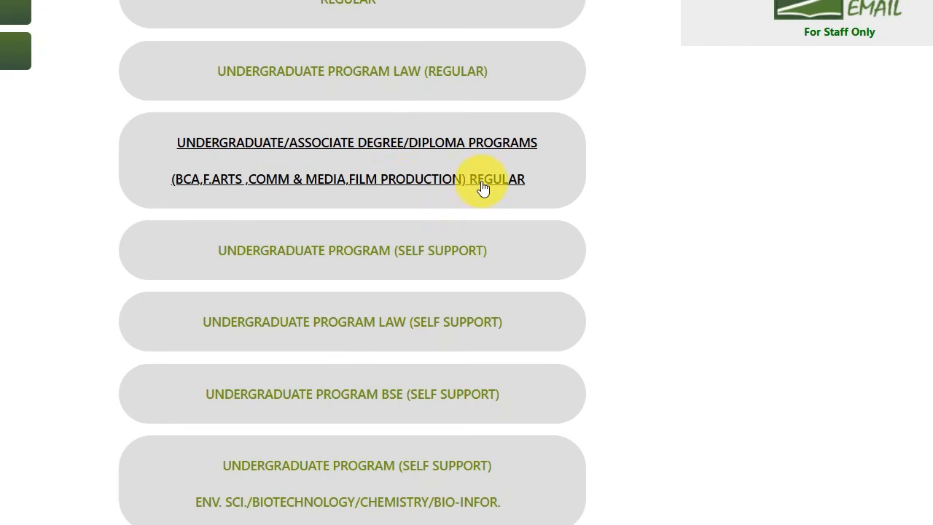
scroll(508, 326, down, 3)
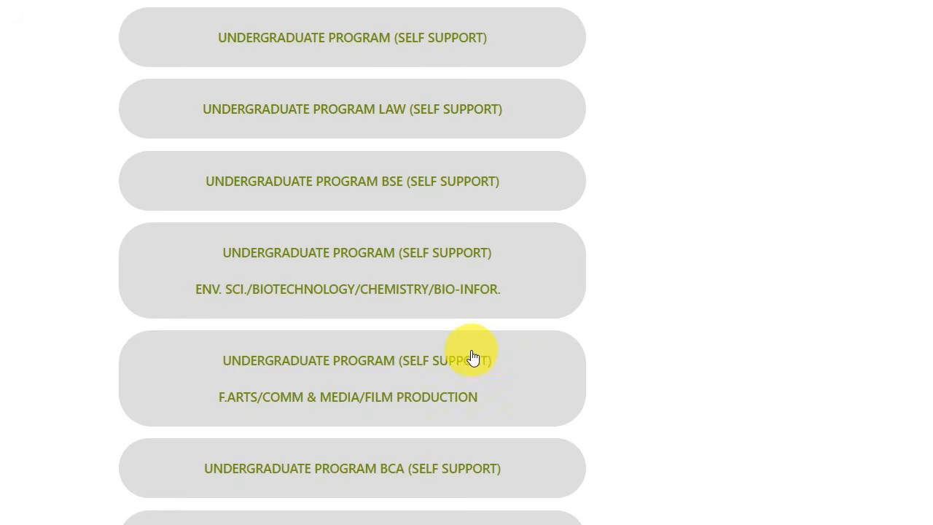
scroll(466, 372, down, 3)
scroll(325, 379, up, 6)
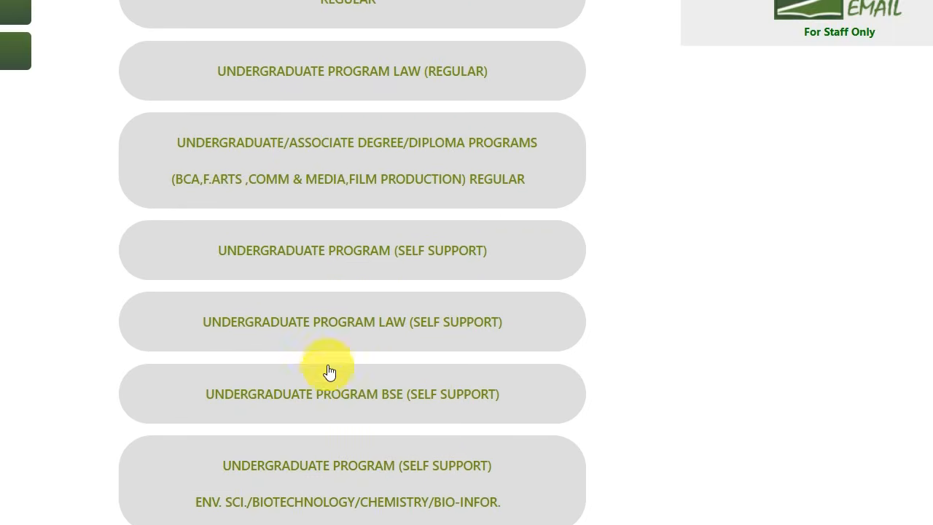
- Open the Undergraduate Program (Self Support) fee structure, review its admission and semester fees, and close it
click(338, 253)
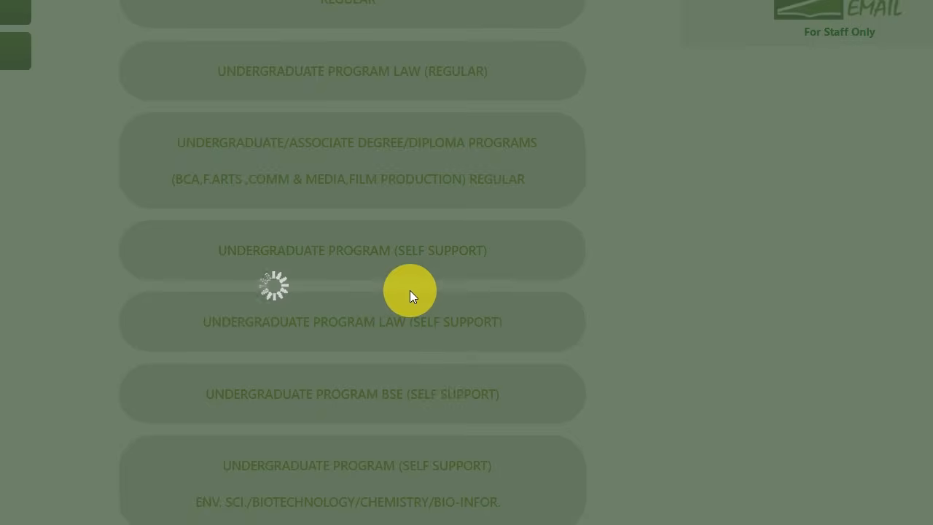
scroll(414, 336, down, 3)
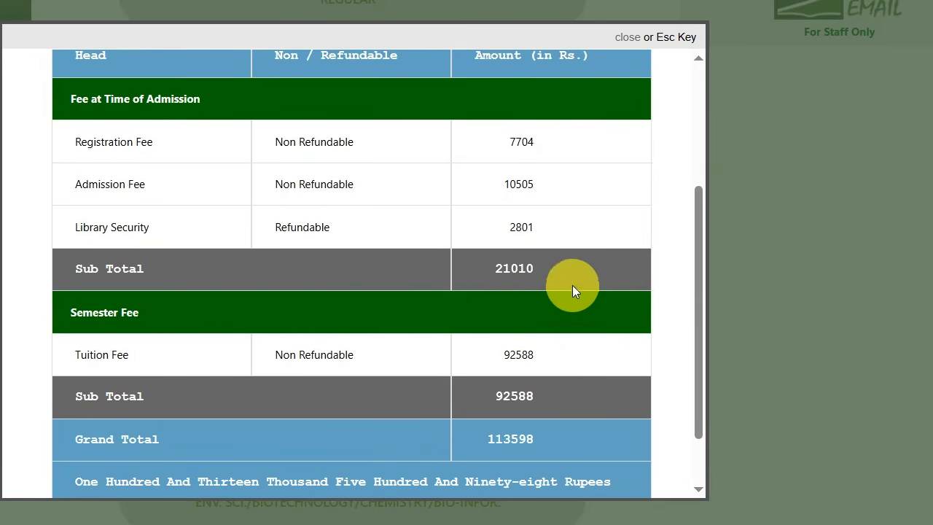
scroll(366, 343, down, 1)
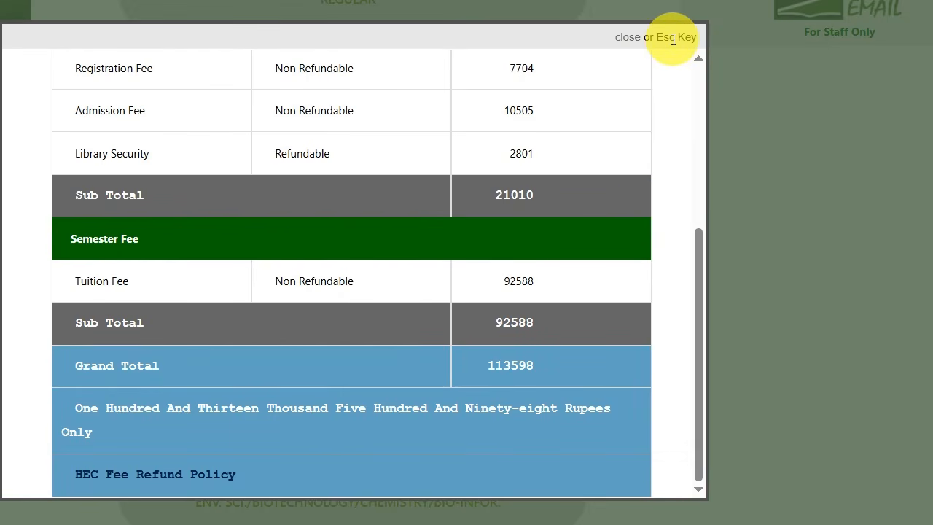
click(628, 38)
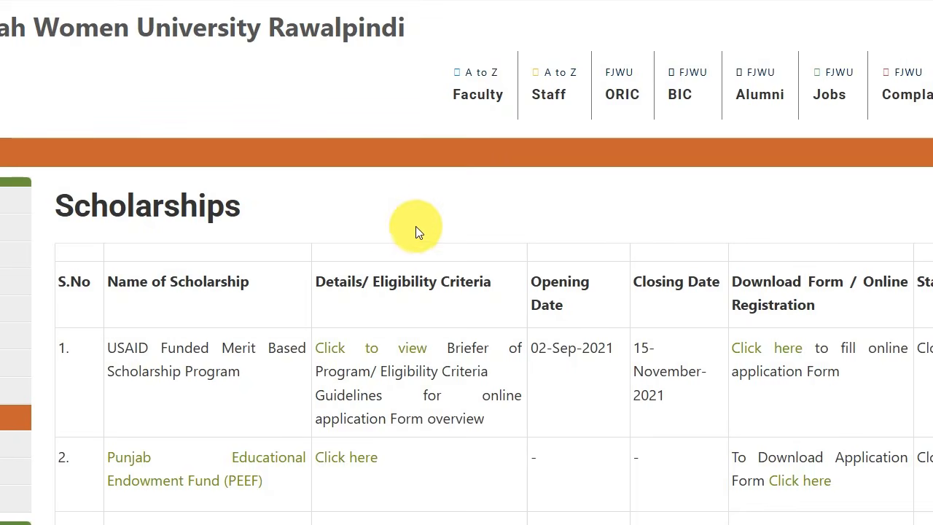
- Review the first six entries of the Scholarships table, from the USAID Funded Merit Based program to the Pakistan Baitul Mall Scholarship
scroll(412, 207, down, 3)
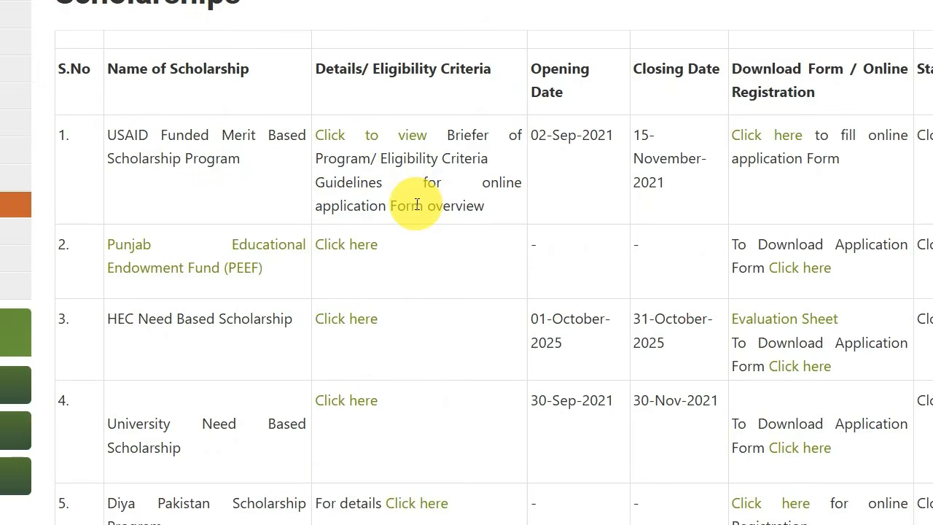
drag(113, 132, 221, 134)
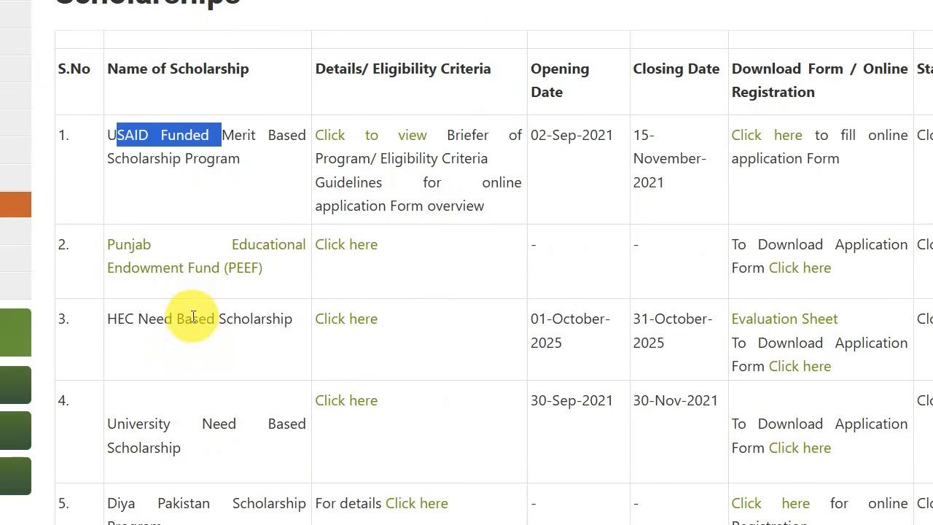
drag(104, 324, 216, 326)
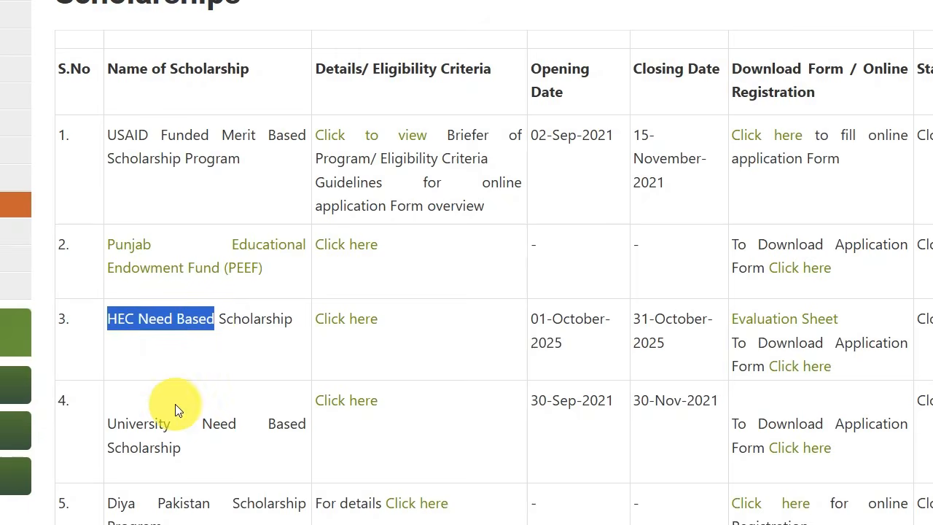
scroll(178, 408, down, 3)
drag(117, 212, 198, 213)
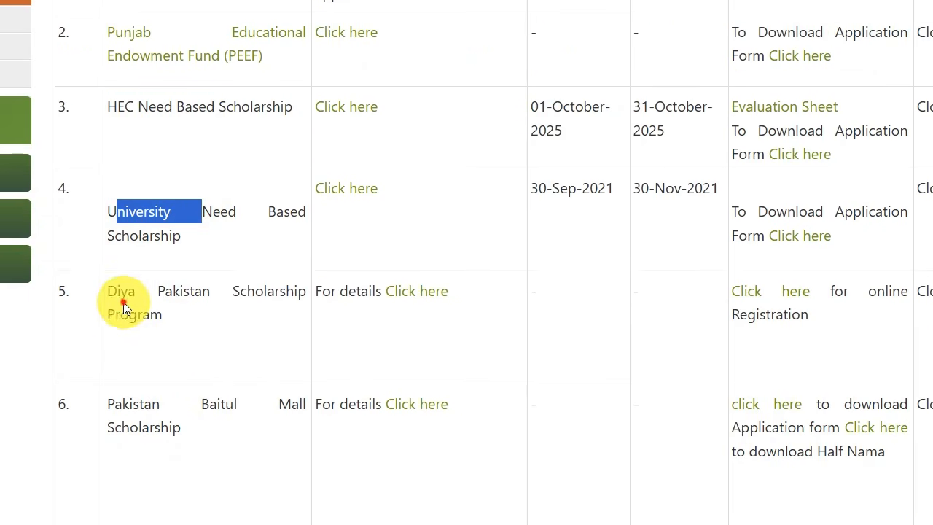
drag(121, 295, 210, 292)
drag(122, 397, 134, 481)
- Review the remaining scholarships, from EHSAAS Undergraduate to the Tabeer program for Punjab students, and return to the start of the table
scroll(134, 481, down, 6)
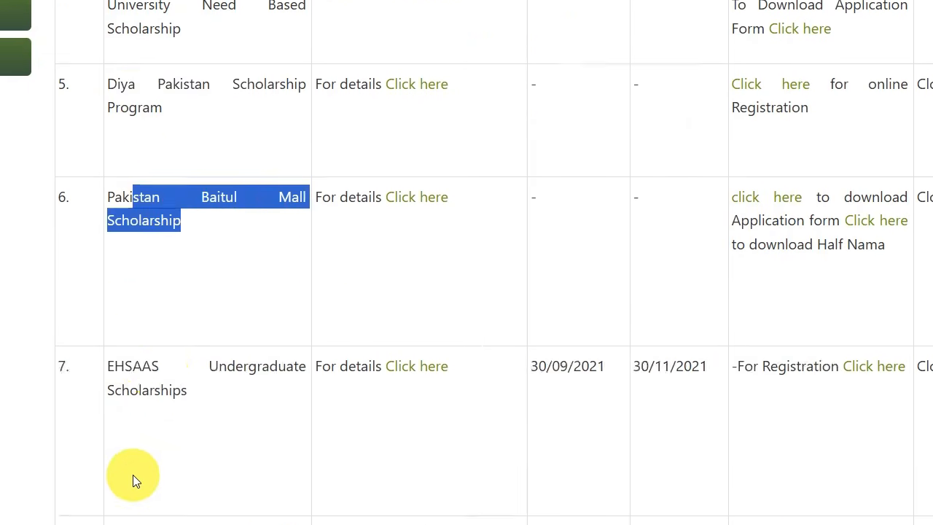
drag(115, 171, 176, 253)
drag(125, 317, 240, 424)
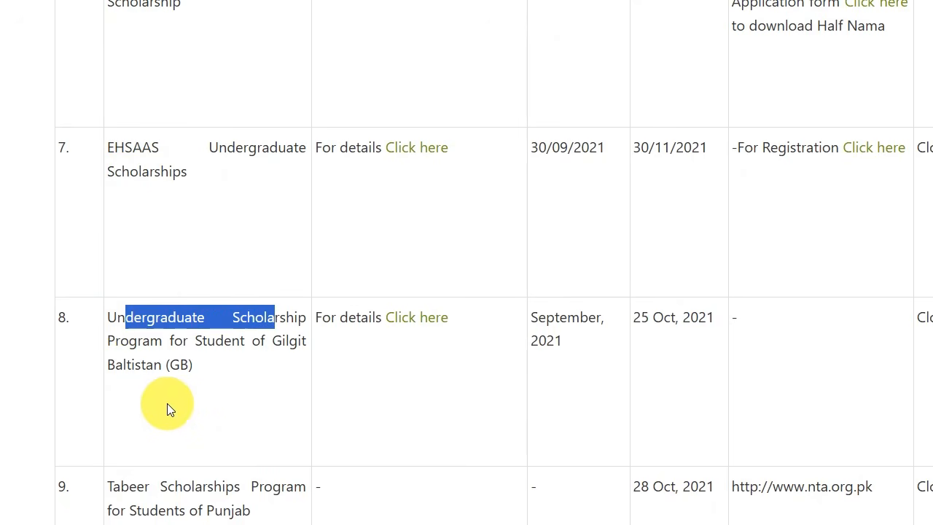
scroll(169, 406, down, 3)
drag(129, 274, 254, 393)
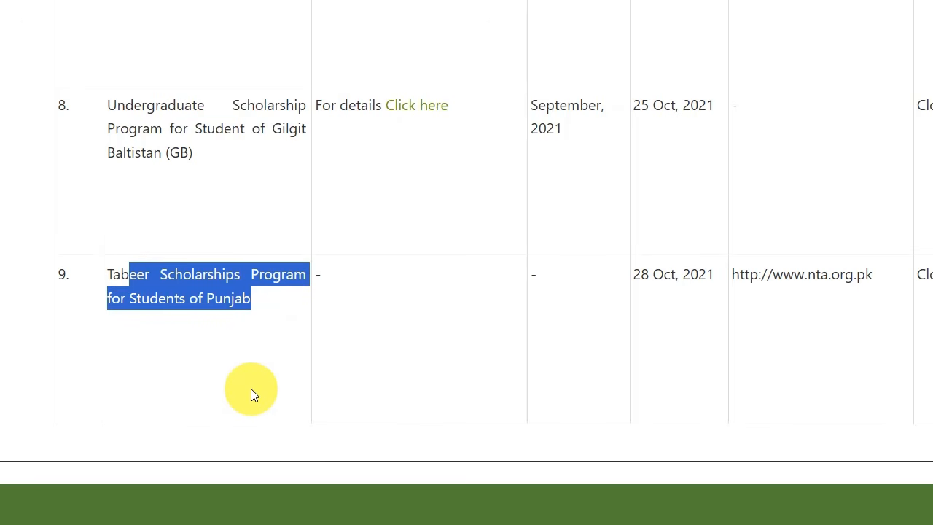
scroll(305, 339, up, 6)
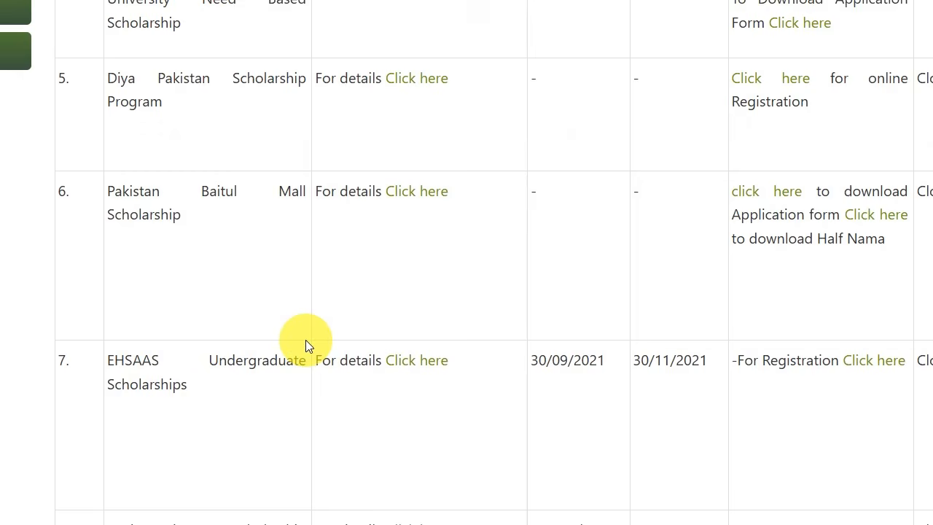
scroll(304, 339, up, 6)
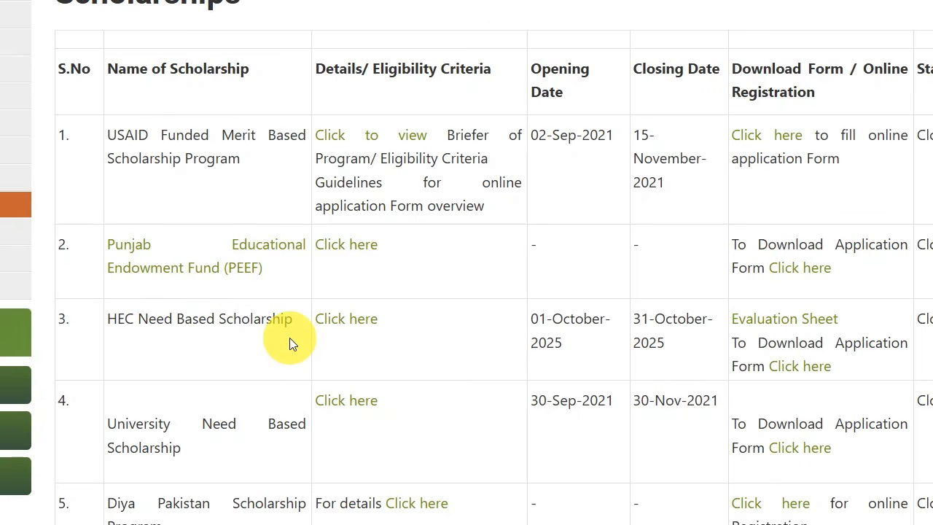
scroll(245, 290, up, 3)
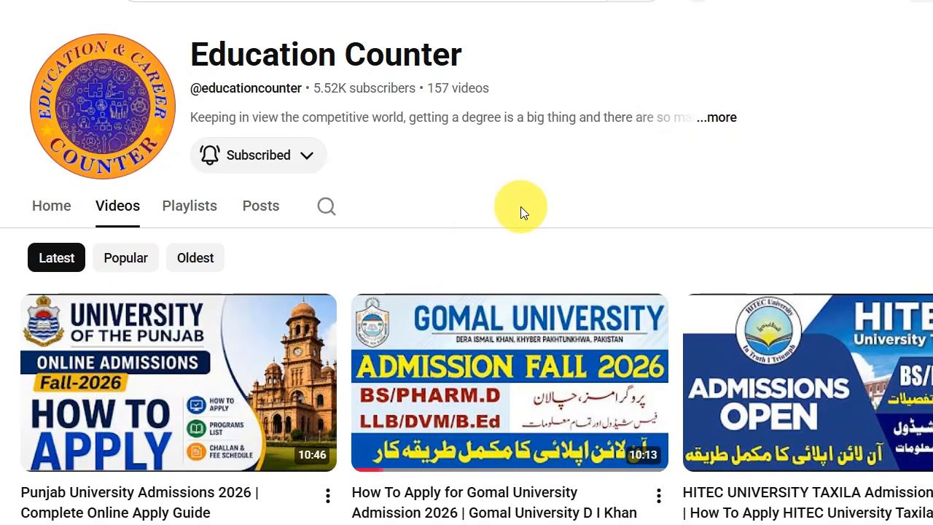
- On YouTube, set the notifications for the Education Counter channel subscription to All
click(210, 157)
click(248, 200)
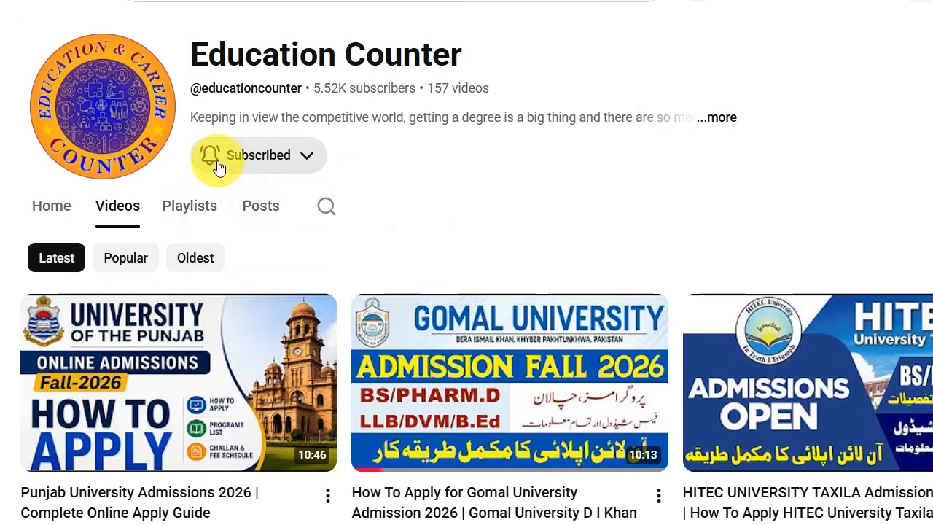
click(215, 156)
click(244, 199)
click(206, 156)
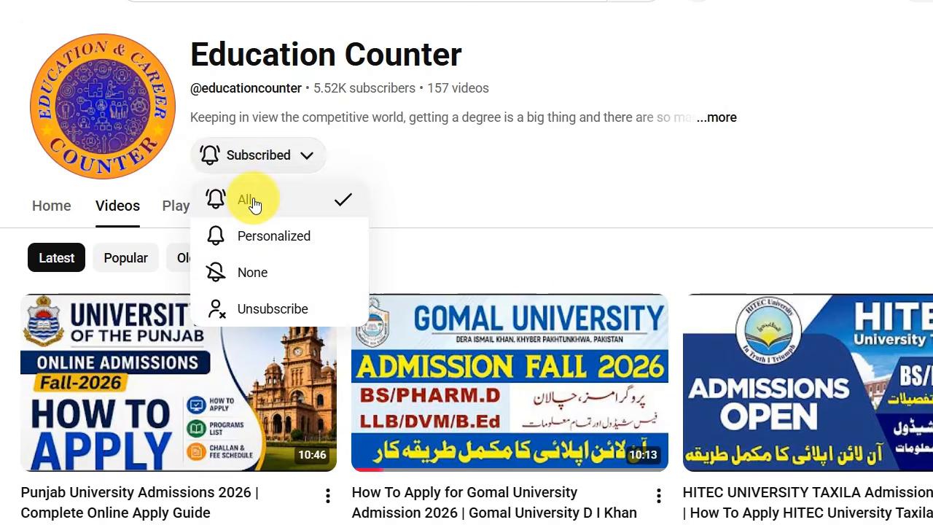
click(248, 200)
click(209, 156)
click(246, 202)
- Browse the Education Counter channel's latest university admission videos and return to the channel header
scroll(383, 208, down, 6)
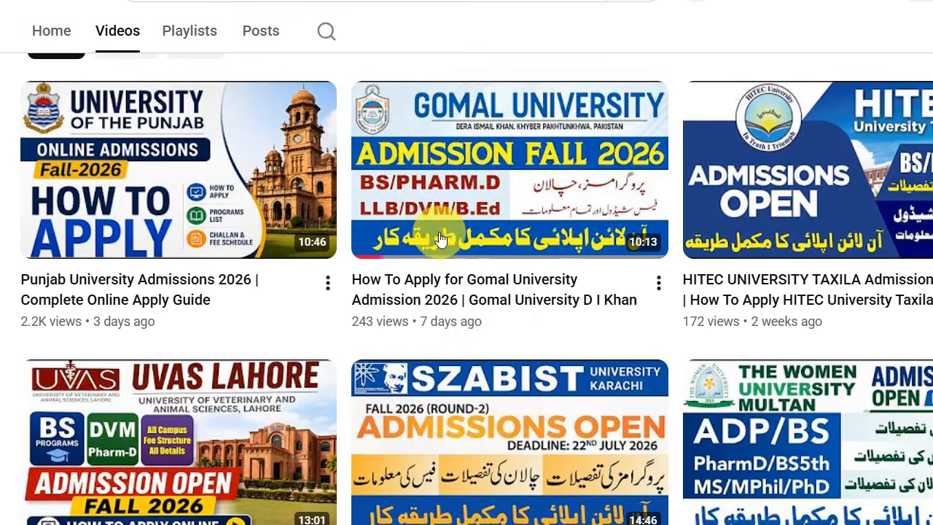
scroll(667, 282, down, 3)
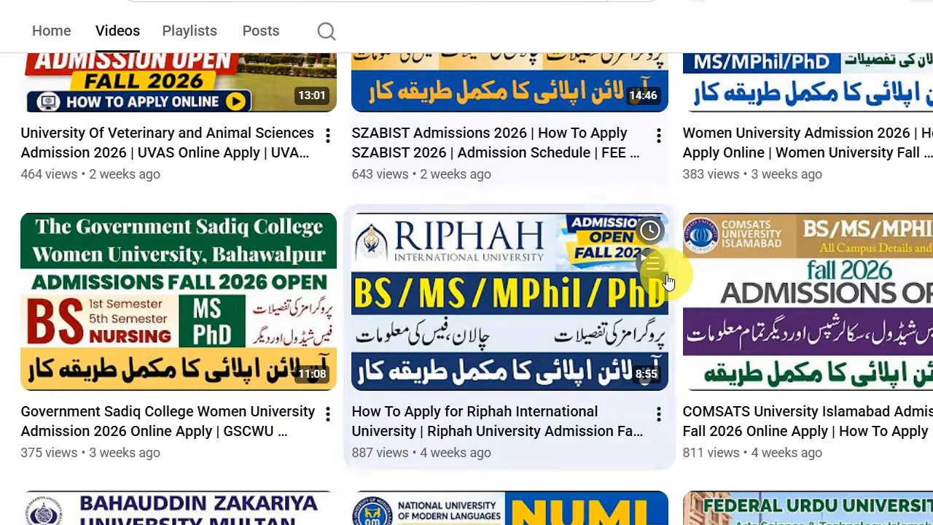
scroll(667, 285, down, 3)
scroll(666, 286, down, 3)
scroll(656, 291, up, 10)
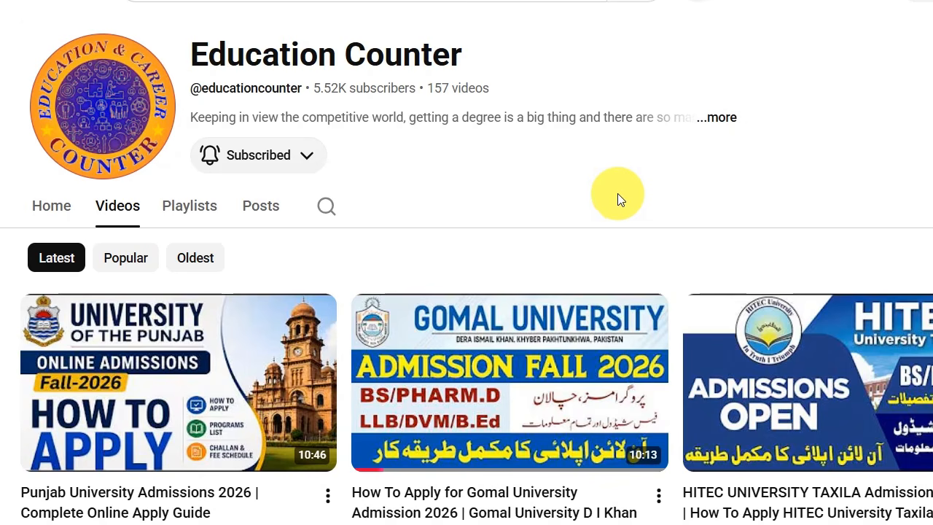
- Choose All again as the notification setting of the Education Counter subscription
click(210, 158)
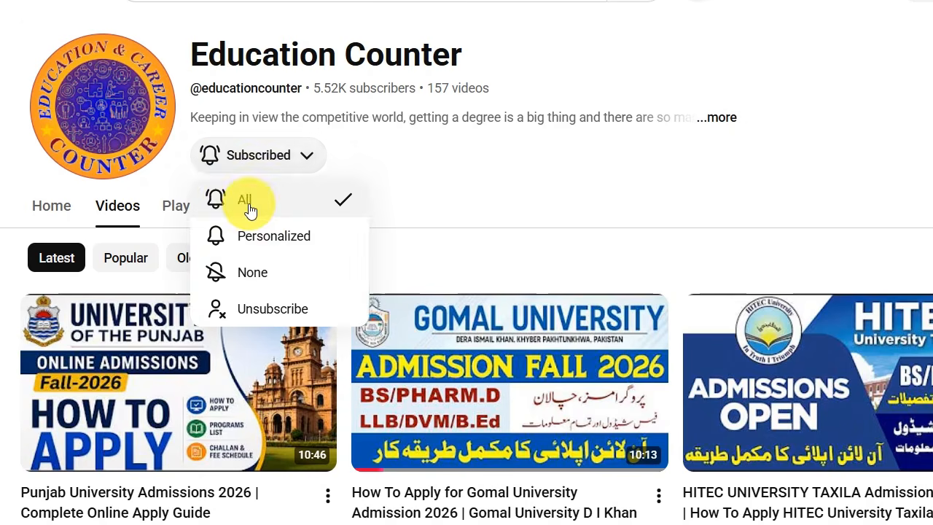
click(249, 209)
click(201, 156)
click(242, 204)
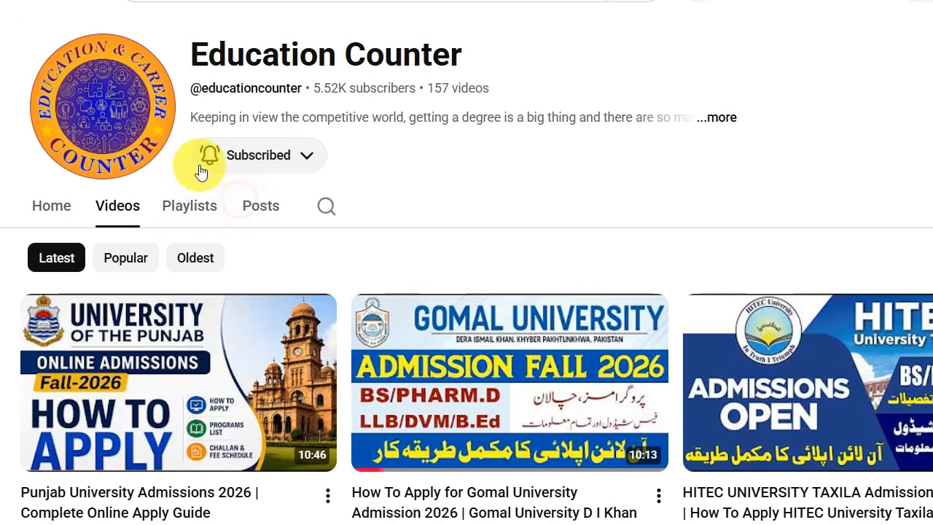
click(202, 169)
click(223, 197)
click(214, 174)
click(240, 204)
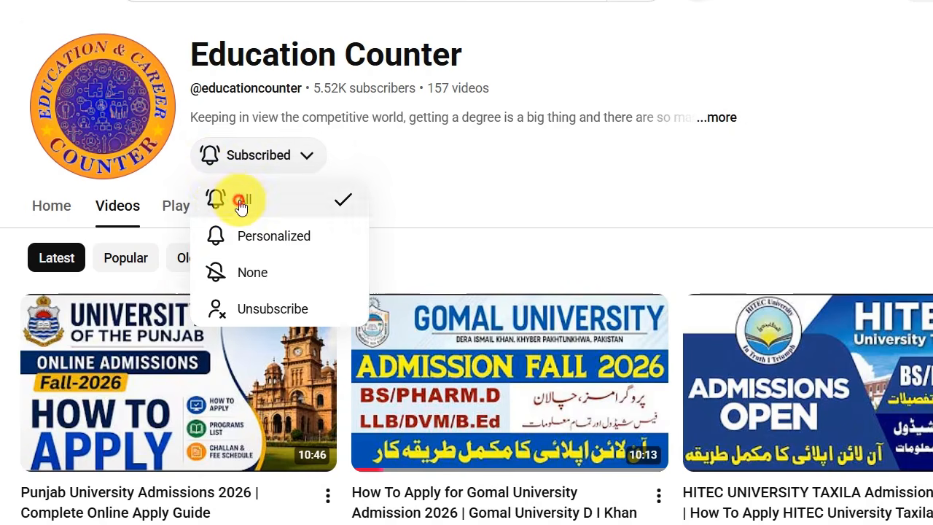